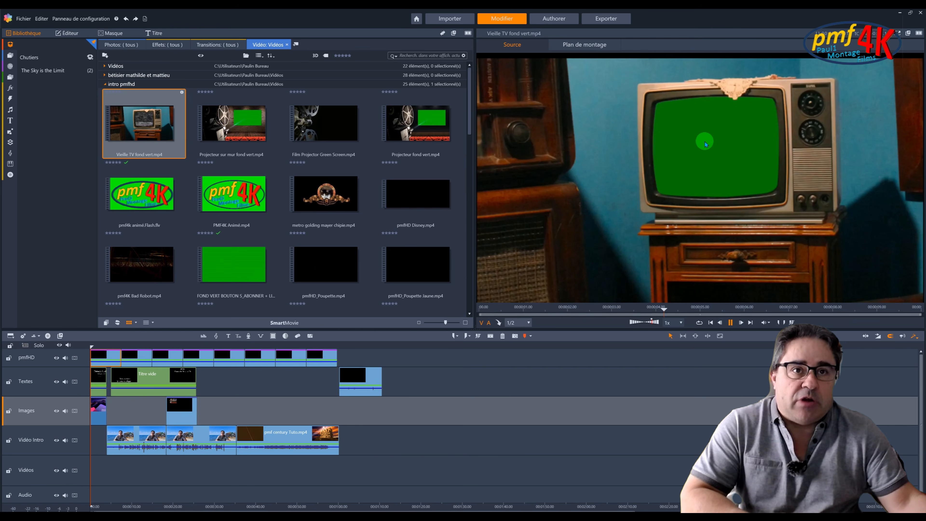
# Preview the green-screen clips Film Projector Green Screen.mp4 and Projecteur sur mur fond vert.mp4 from the intro pmfhd folder.
pyautogui.click(730, 322)
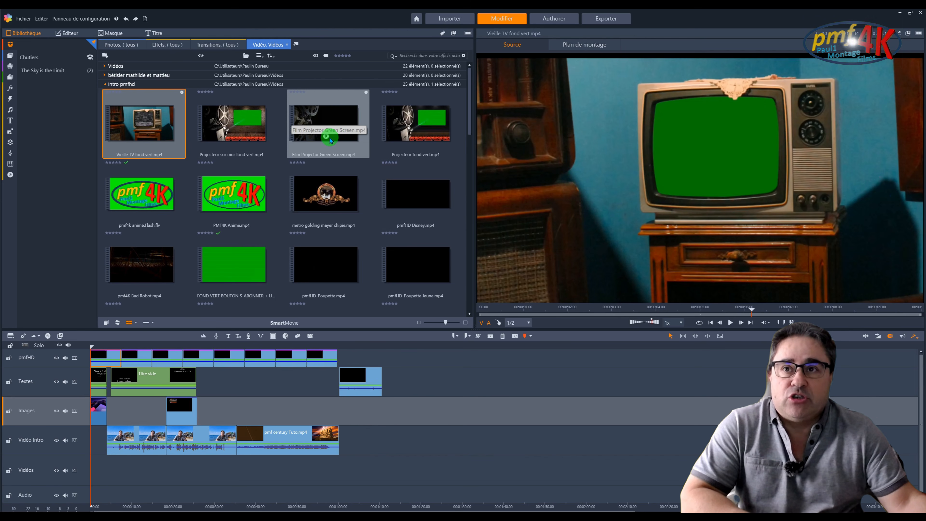
pyautogui.click(328, 139)
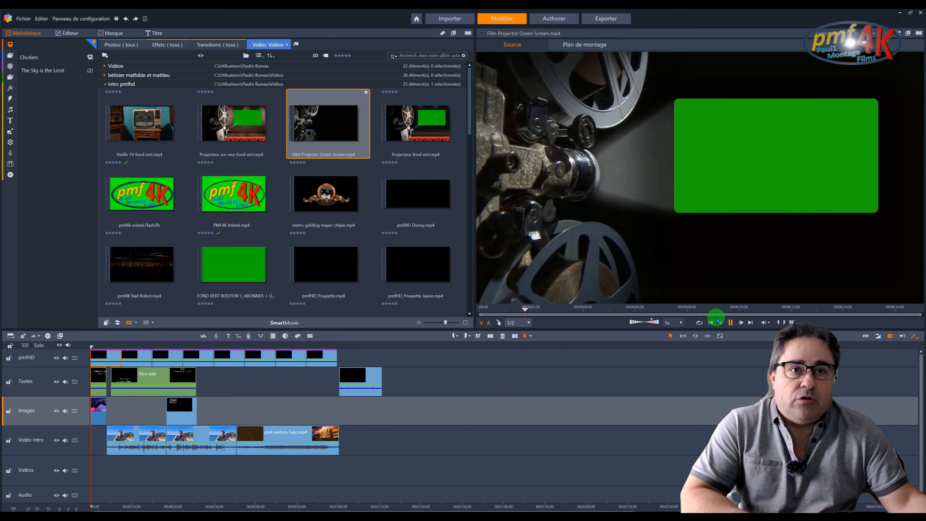
pyautogui.click(732, 323)
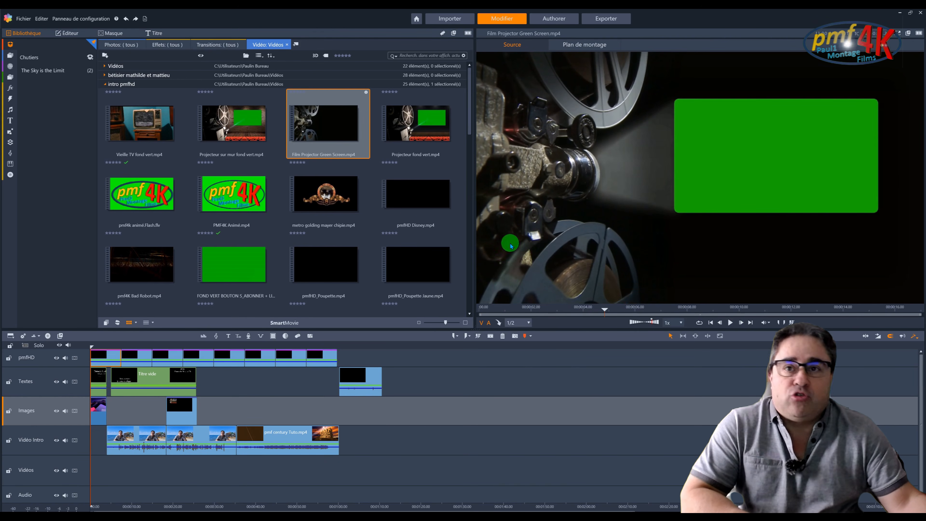
pyautogui.click(252, 136)
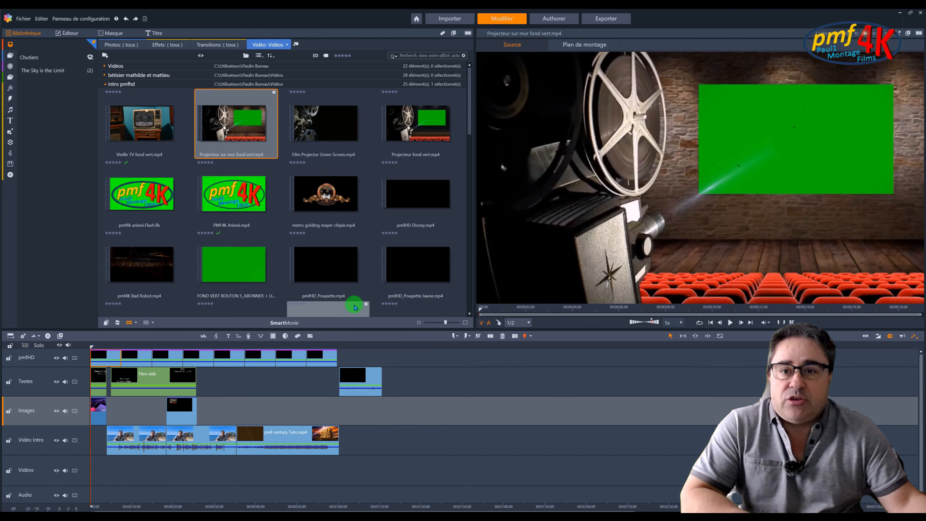
# Switch to YouTube in the web browser and search for "projecteur vintage pour intro fond vert".
pyautogui.moveTo(407, 516)
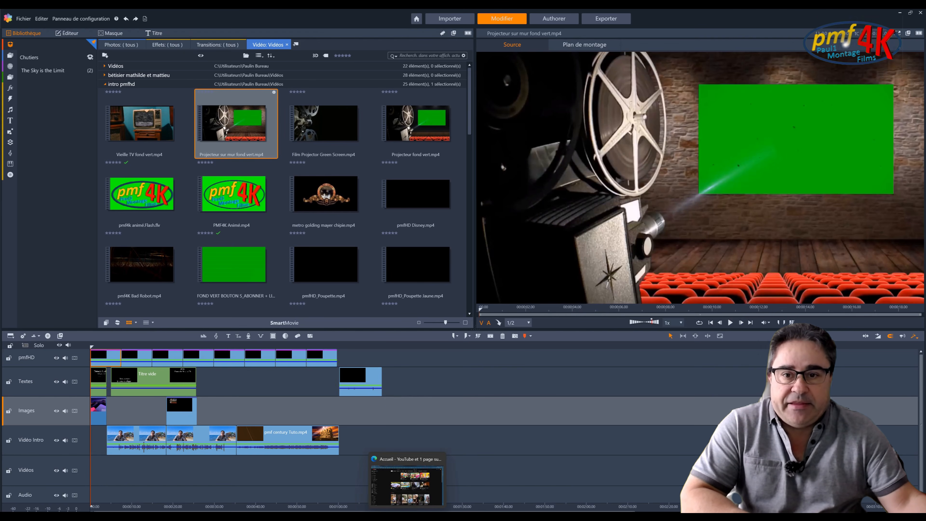
pyautogui.click(408, 481)
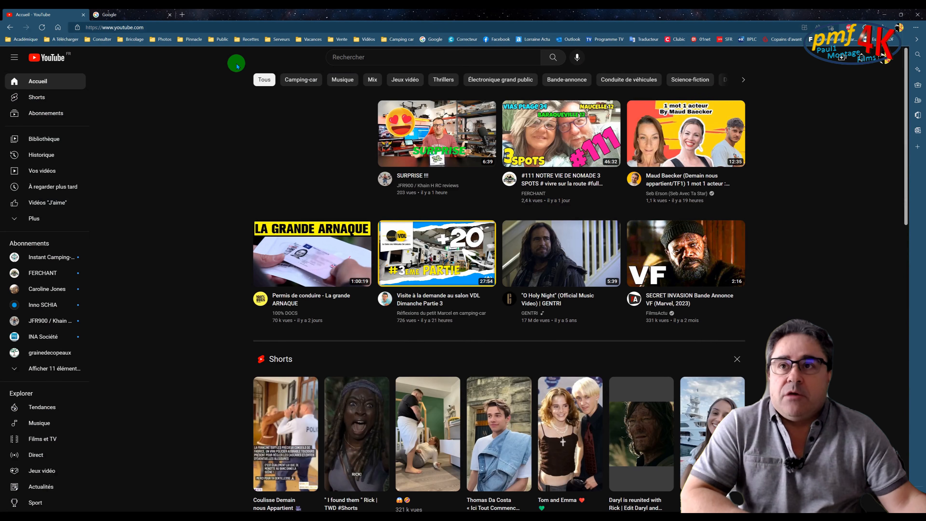
pyautogui.click(349, 57)
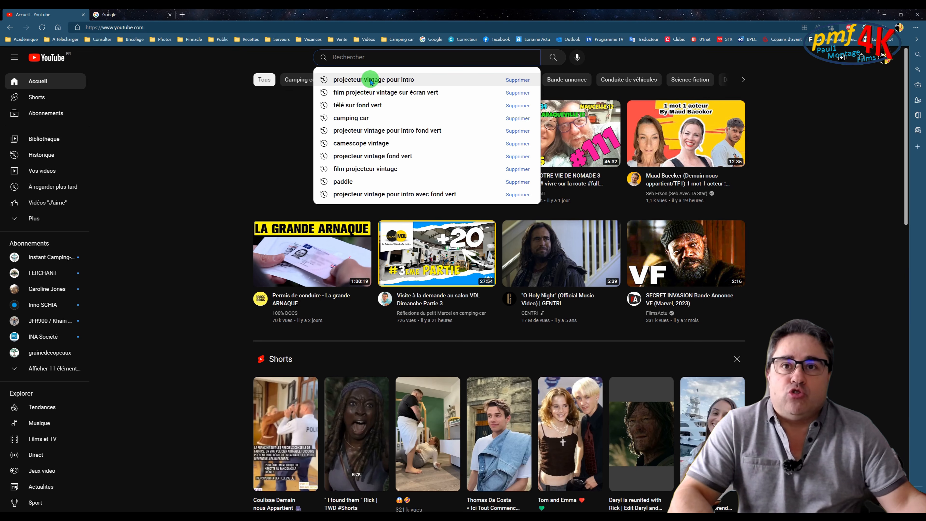
pyautogui.click(379, 134)
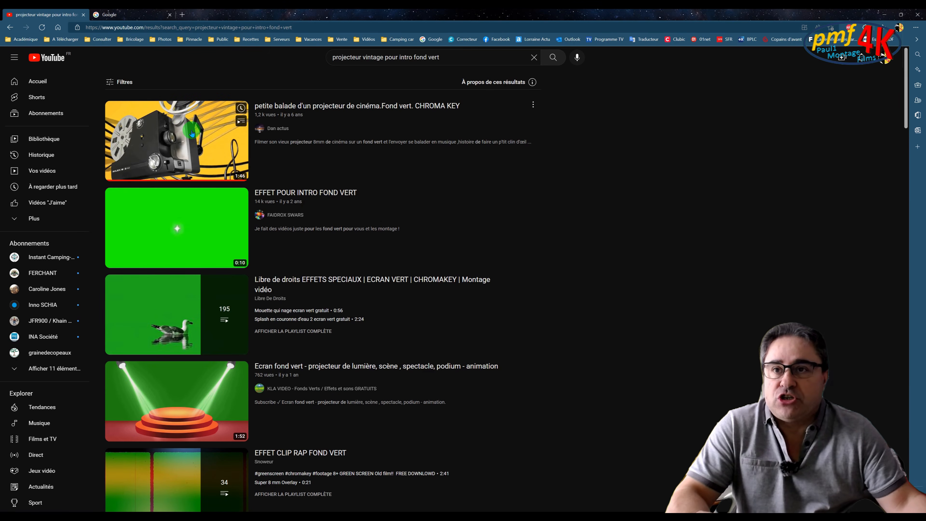
# Find the video "Film Projector Green Screen" among the search results and open it.
pyautogui.scroll(-15, 193, 132)
pyautogui.scroll(-4, 193, 132)
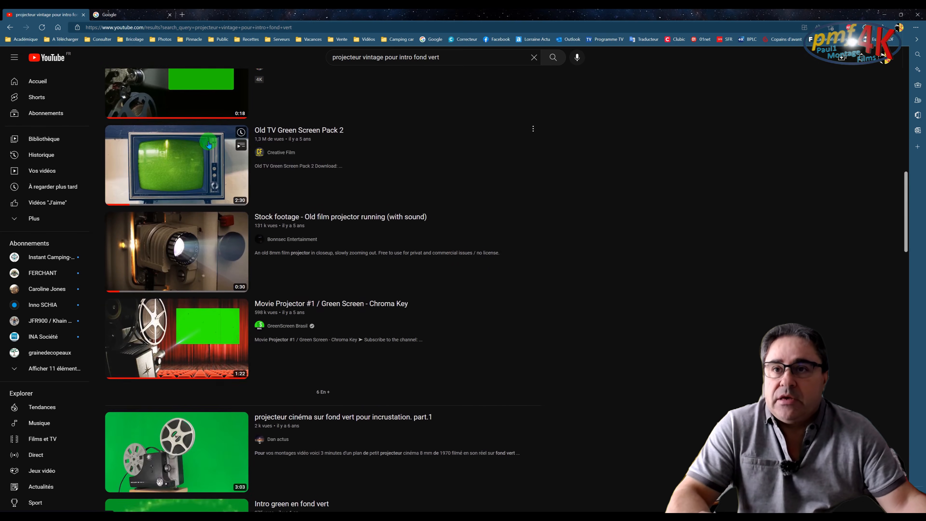
pyautogui.scroll(4, 246, 147)
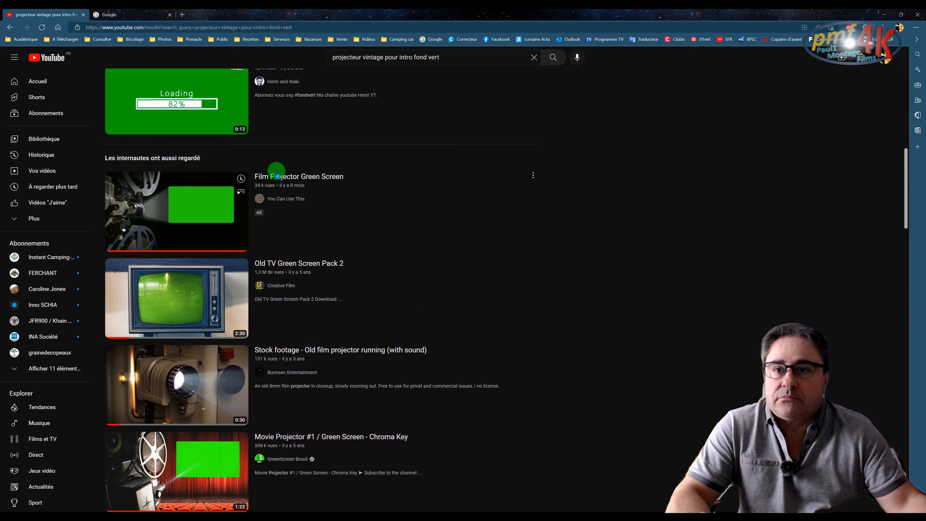
pyautogui.click(281, 178)
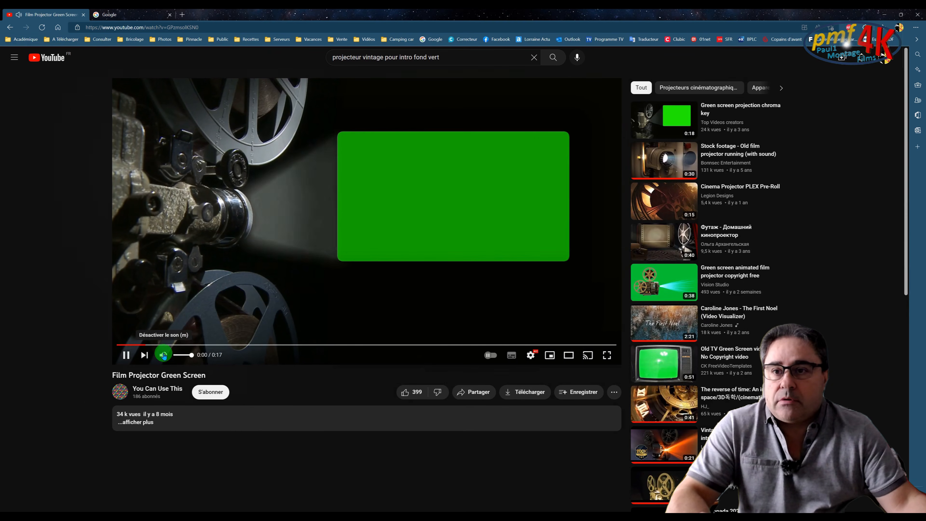
# Copy the web address of the Film Projector Green Screen video and return to Pinnacle Studio.
pyautogui.click(199, 26)
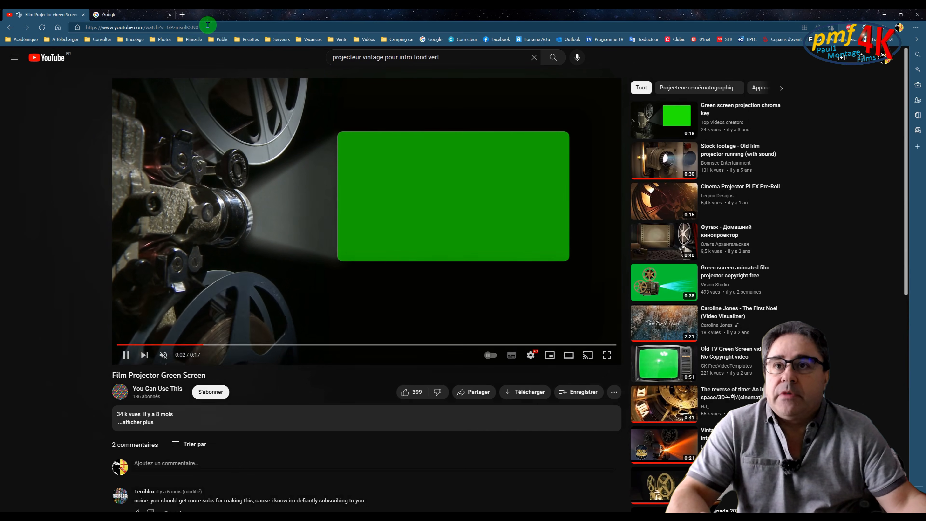
pyautogui.rightClick(135, 28)
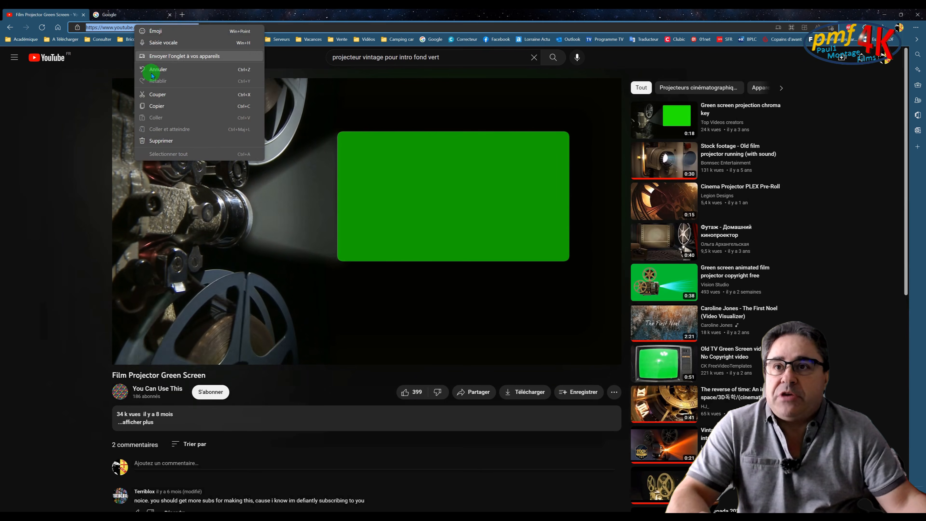
pyautogui.click(150, 105)
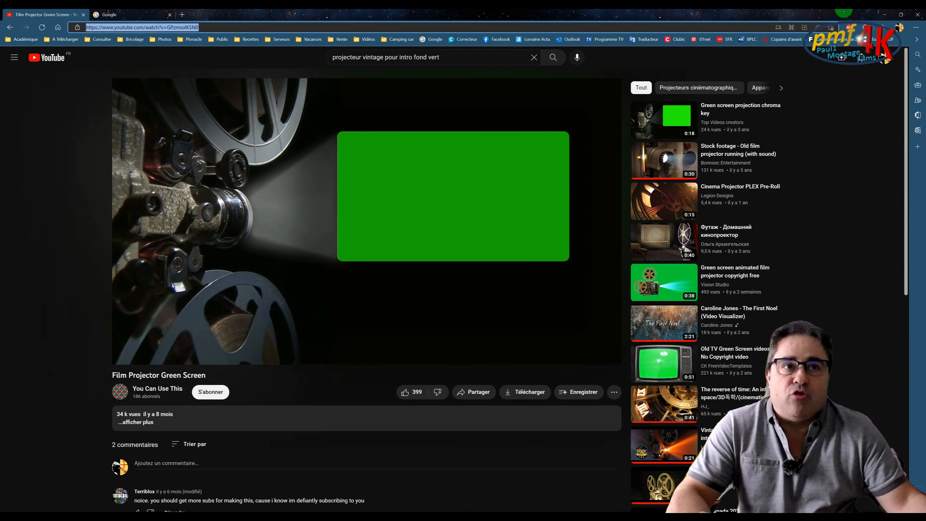
pyautogui.click(881, 15)
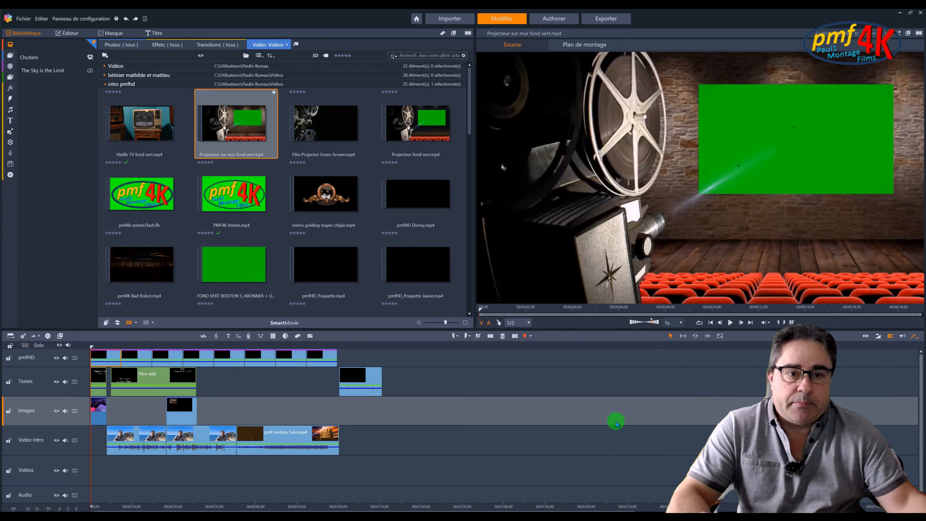
# Open VideoProc Converter, examine the video URL field of its download tool, and close the converter.
pyautogui.click(568, 519)
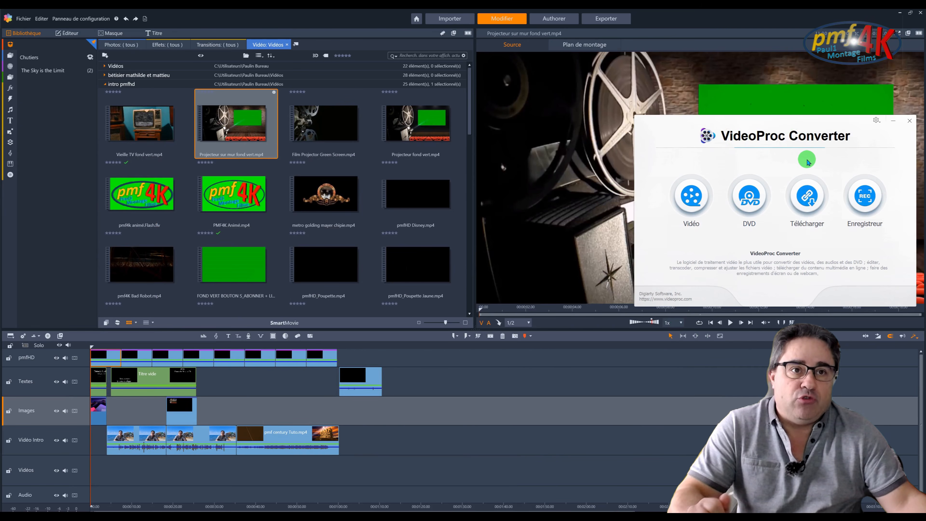
pyautogui.click(810, 197)
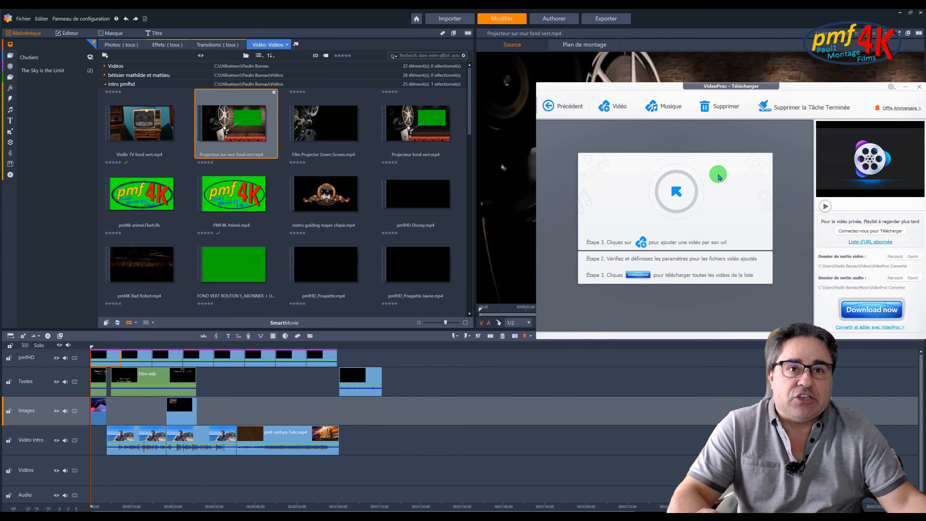
pyautogui.click(618, 106)
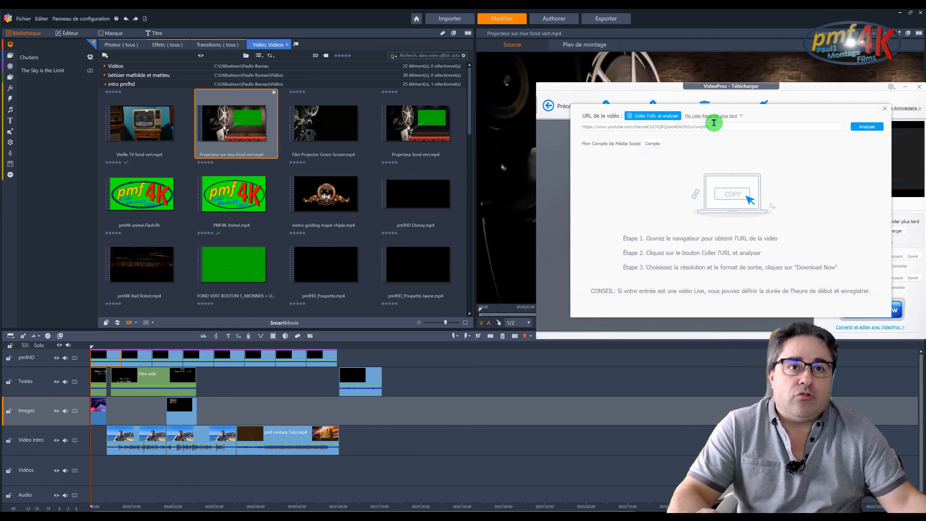
pyautogui.moveTo(772, 125); pyautogui.dragTo(541, 120)
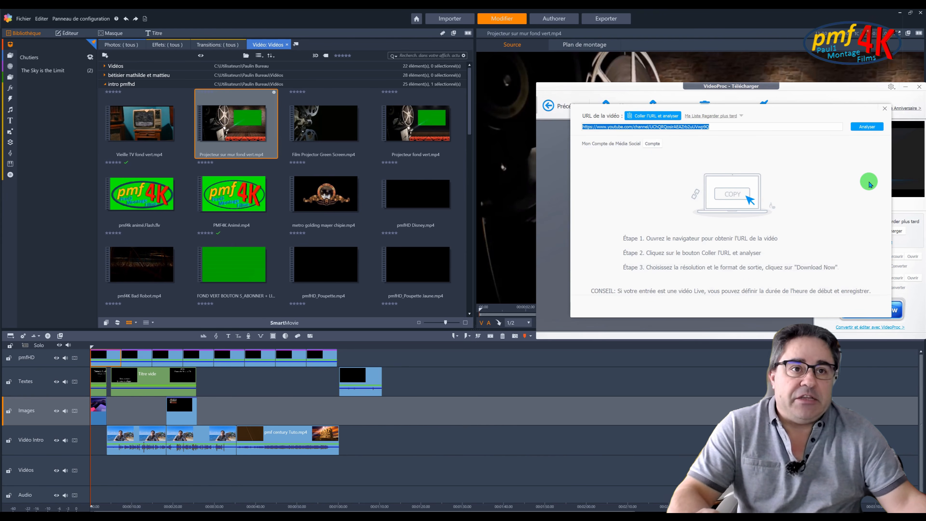
pyautogui.click(886, 109)
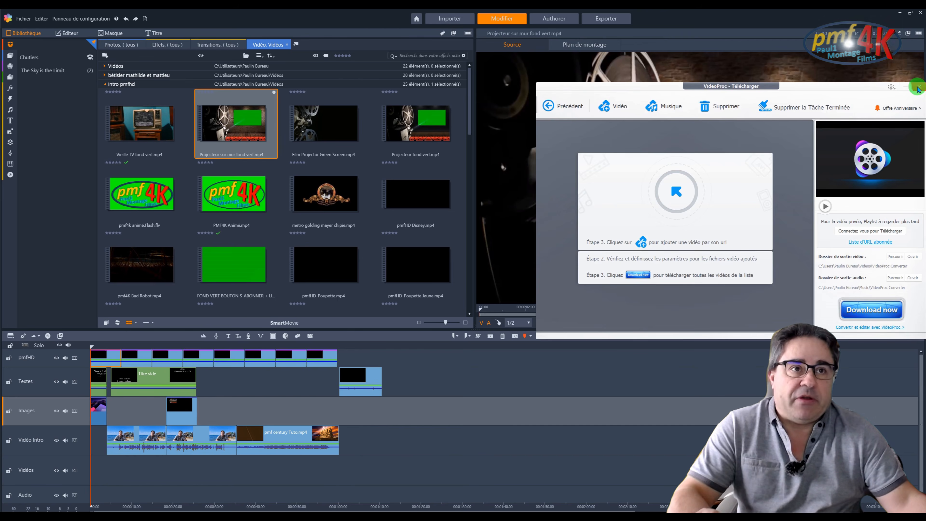
pyautogui.click(919, 87)
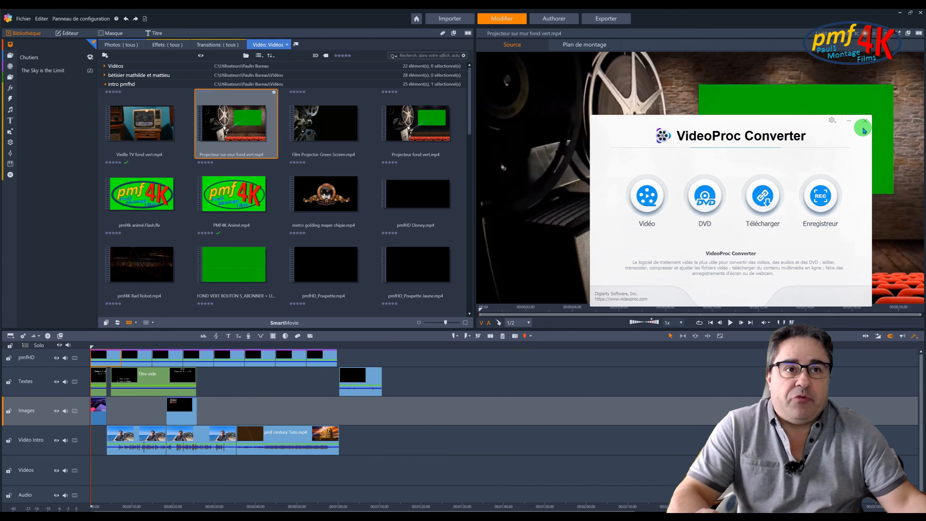
pyautogui.click(867, 122)
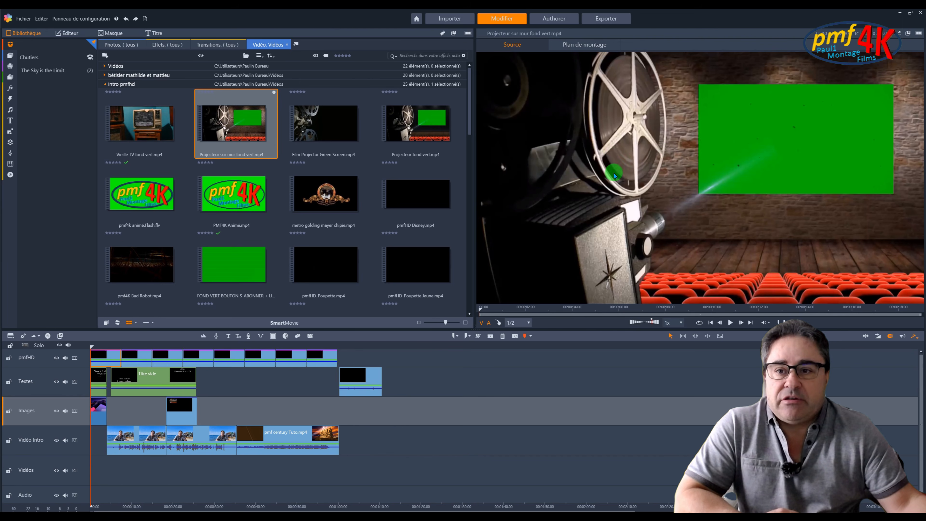
# Create a new film project and place Projecteur sur mur fond vert.mp4 at the start of track A/V (2).
pyautogui.click(26, 19)
pyautogui.moveTo(153, 28)
pyautogui.click(195, 29)
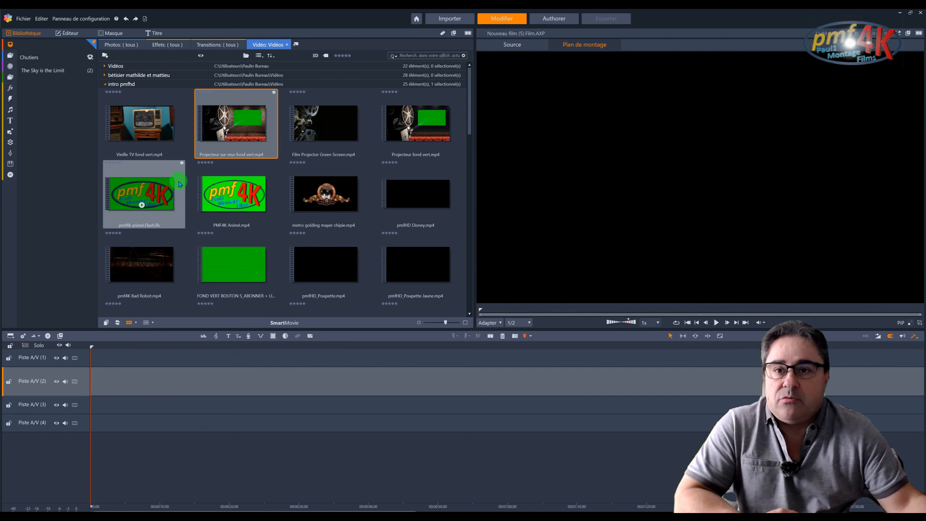
pyautogui.moveTo(226, 113); pyautogui.dragTo(137, 376)
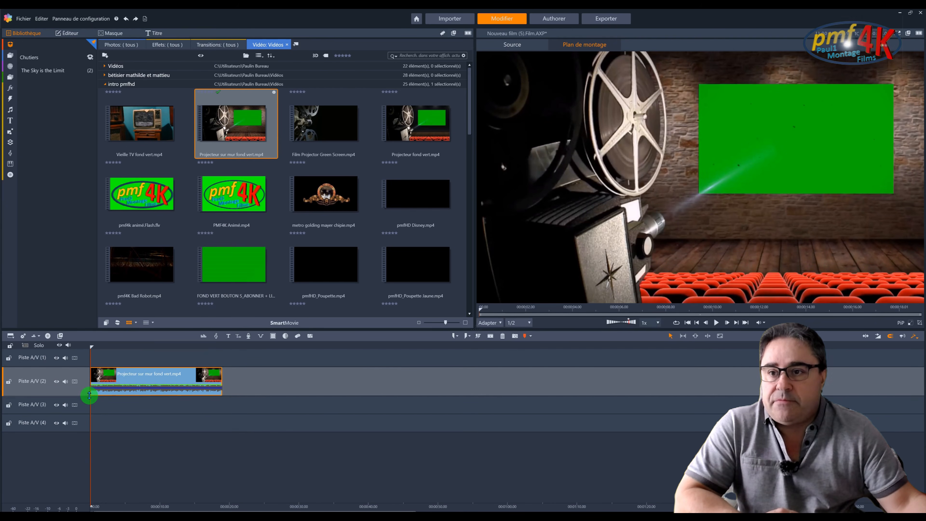
# Enlarge the A/V (2) track, then move the projector clip to the start of track A/V (1) and make that track taller.
pyautogui.click(88, 399)
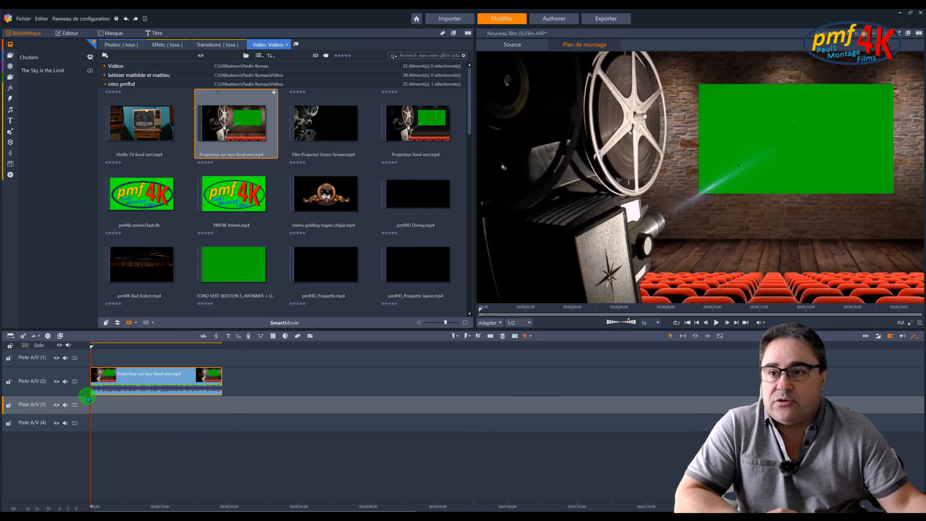
pyautogui.moveTo(87, 396); pyautogui.dragTo(87, 438)
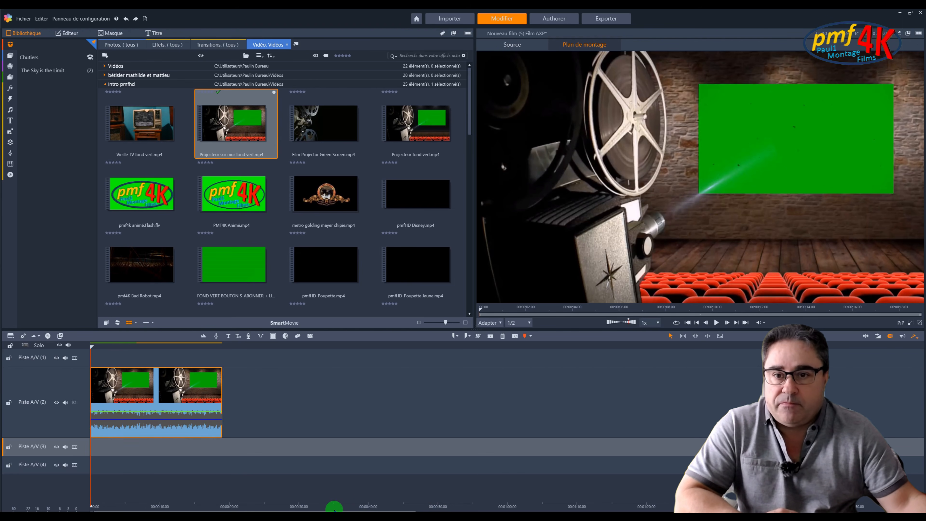
pyautogui.click(121, 456)
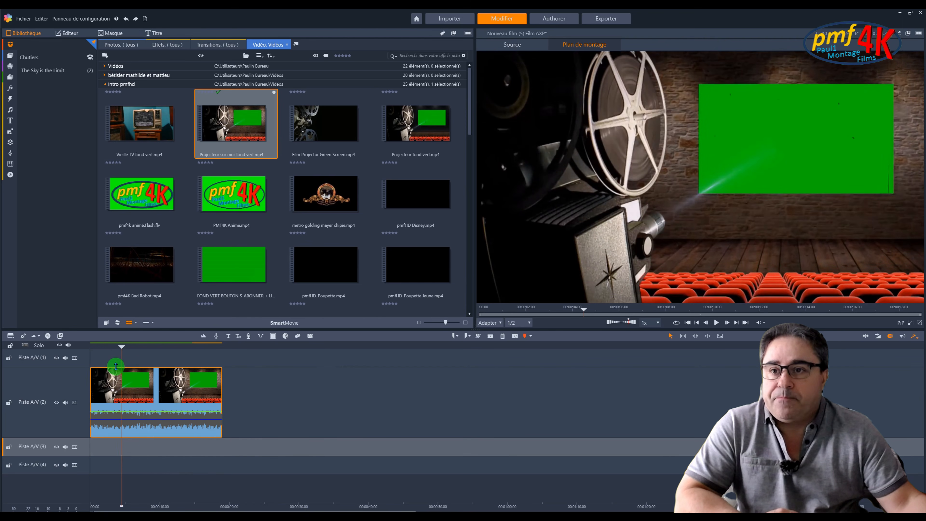
pyautogui.moveTo(106, 383); pyautogui.dragTo(85, 394)
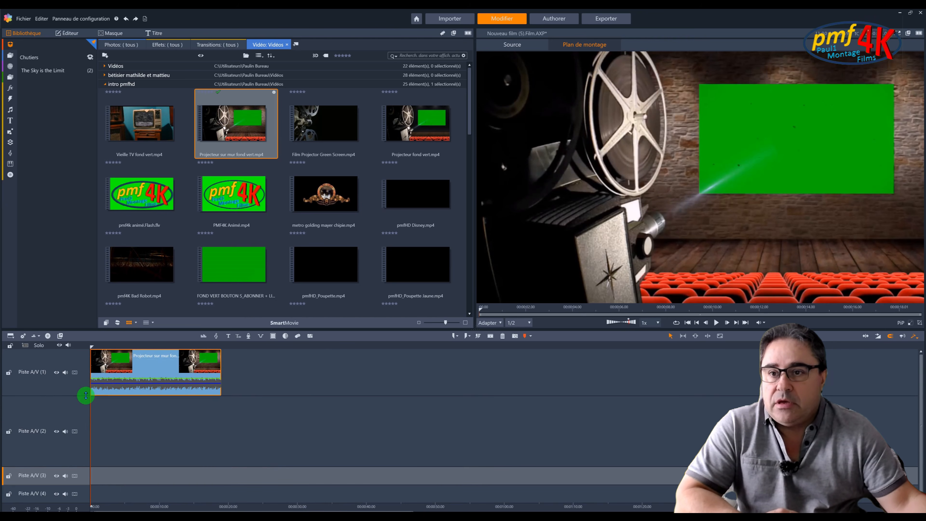
# Place Montée a la tour des Sanguinaires.AVI from the Vidéos folder at the start of track A/V (2), beneath the projector clip.
pyautogui.click(104, 85)
pyautogui.click(105, 67)
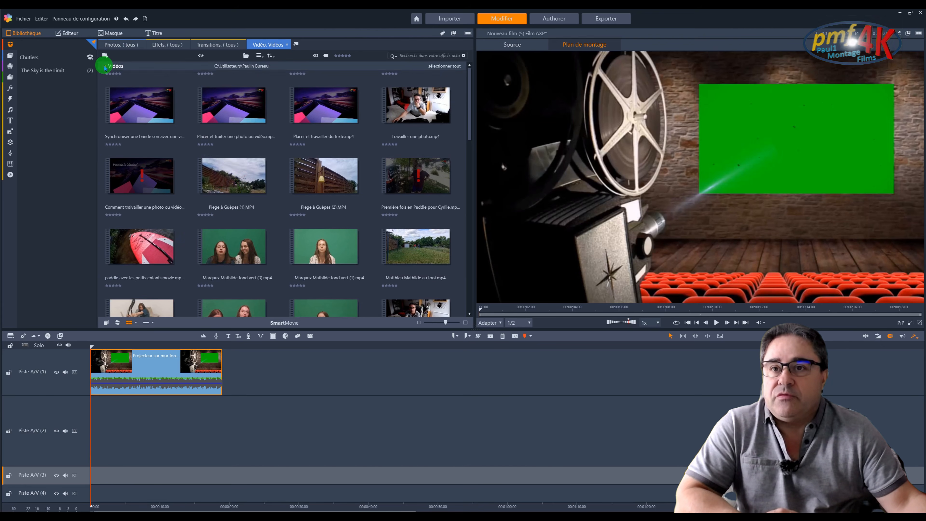
pyautogui.scroll(-8, 348, 160)
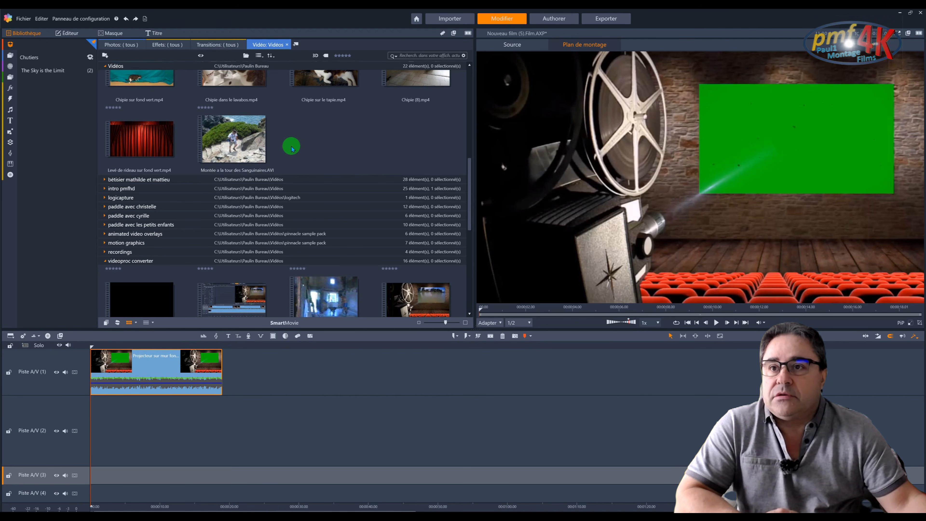
pyautogui.click(105, 260)
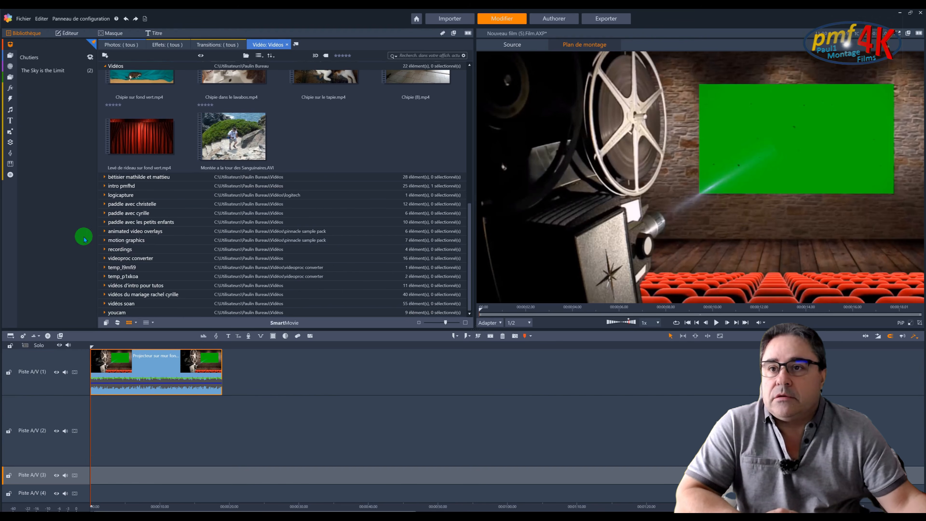
pyautogui.scroll(3, 114, 206)
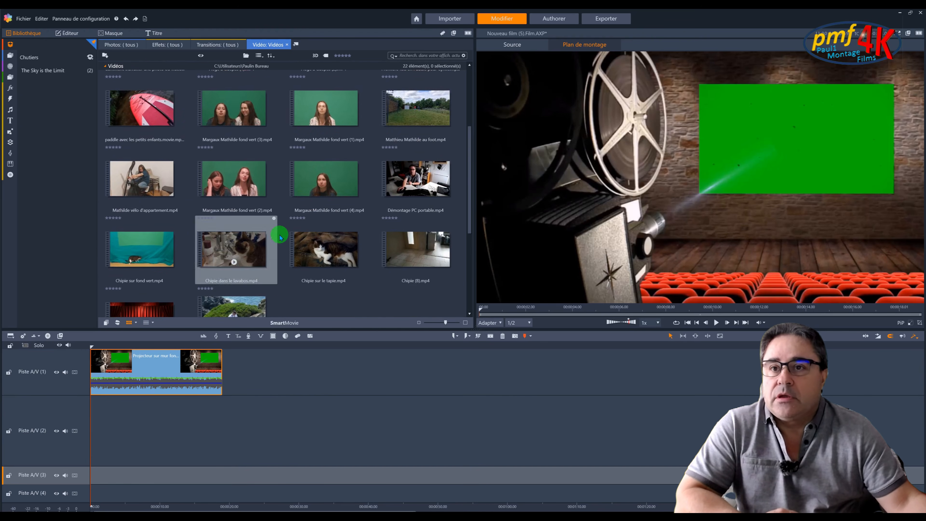
pyautogui.scroll(-2, 279, 233)
pyautogui.moveTo(230, 167); pyautogui.dragTo(92, 412)
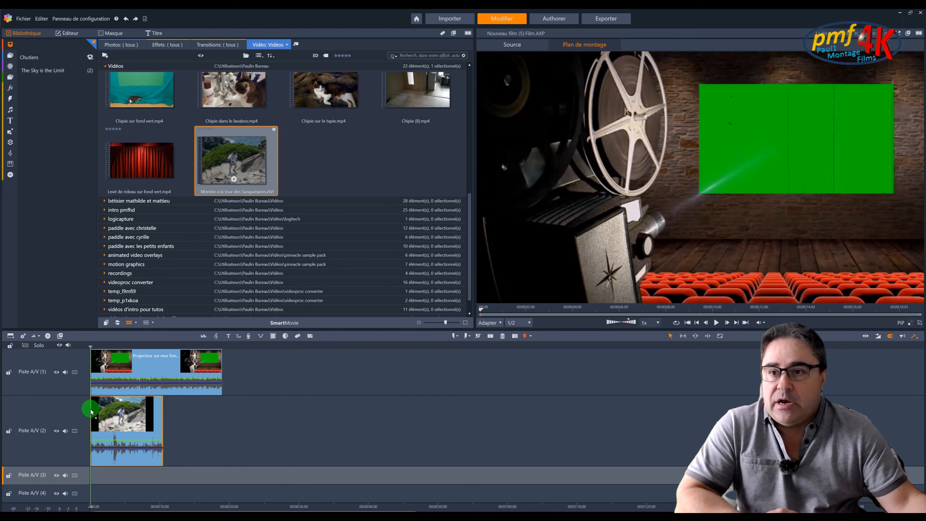
# Apply the Studio Incrustateur Couleur keying effect to the projector clip on track A/V (1).
pyautogui.moveTo(92, 347); pyautogui.dragTo(132, 347)
pyautogui.click(153, 365)
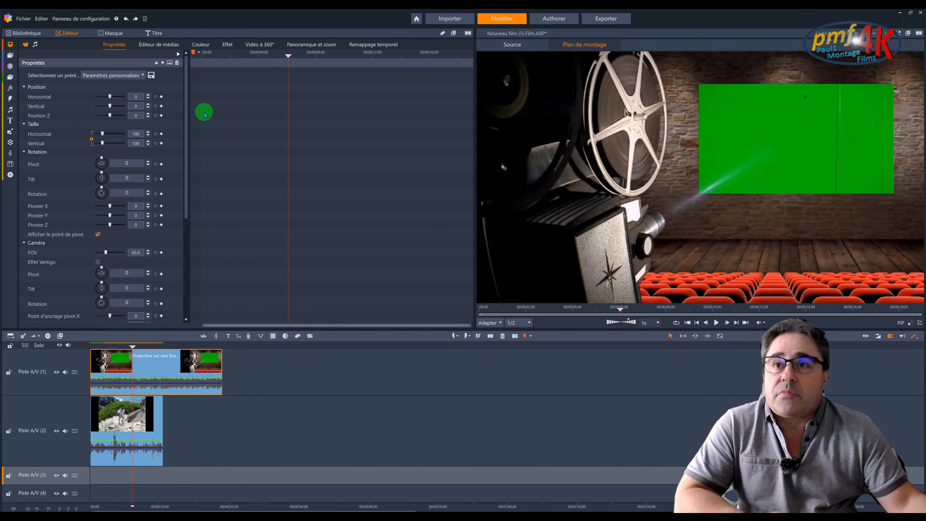
pyautogui.click(229, 45)
pyautogui.click(228, 56)
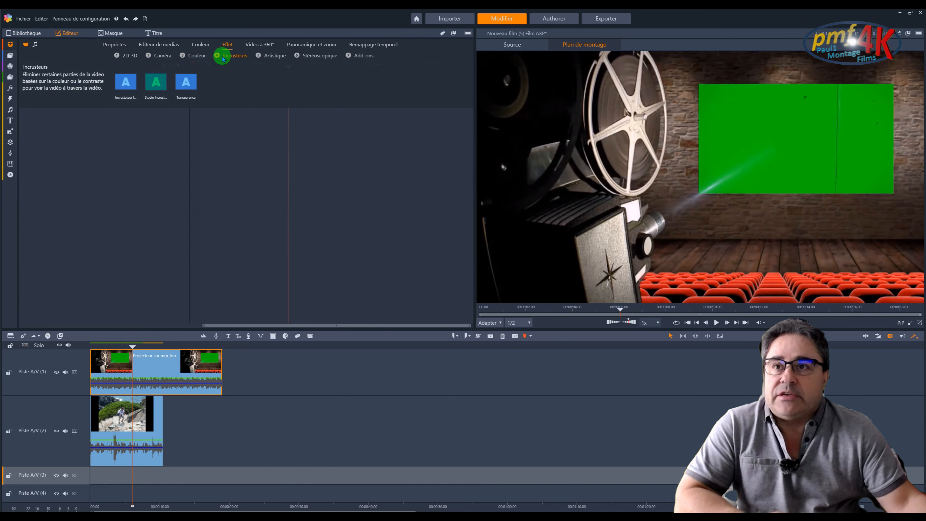
pyautogui.click(162, 81)
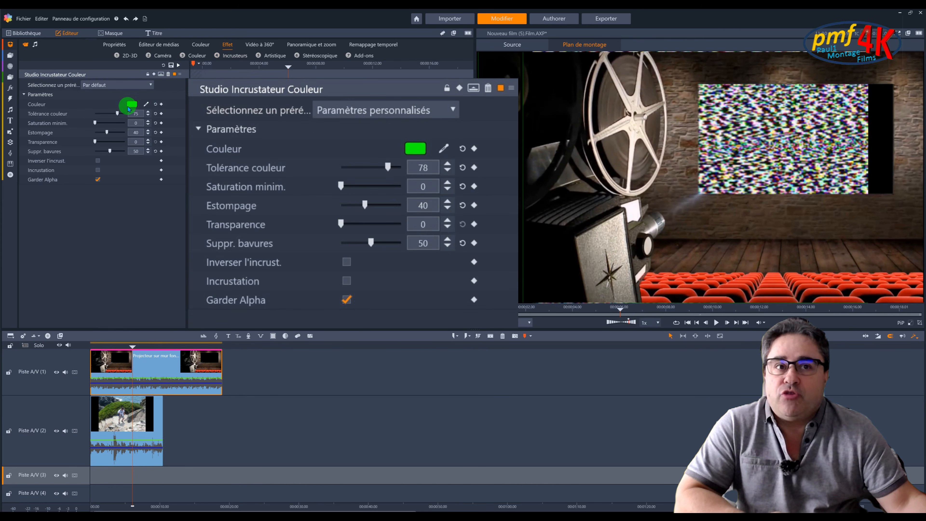
# Sample the green of the projected screen as the key colour and set the colour tolerance to 75.
pyautogui.moveTo(116, 112); pyautogui.dragTo(70, 114)
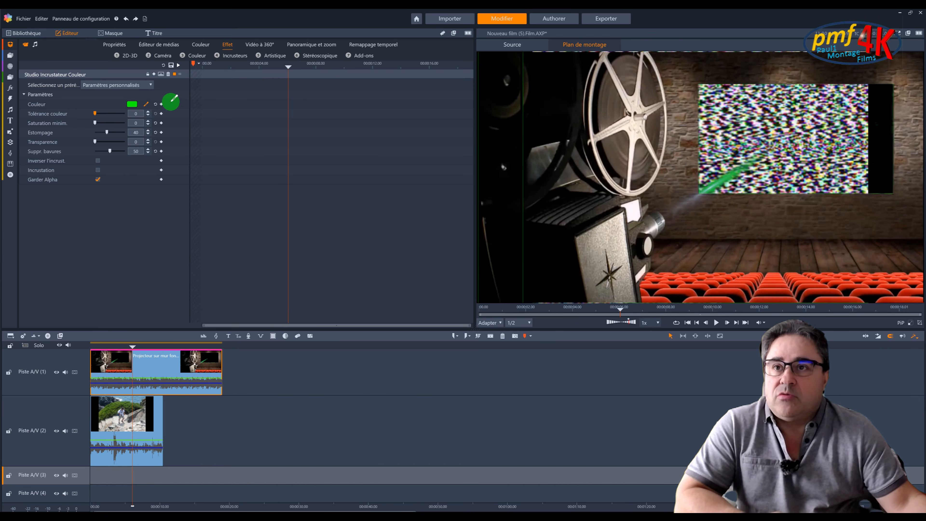
pyautogui.click(149, 106)
pyautogui.click(762, 136)
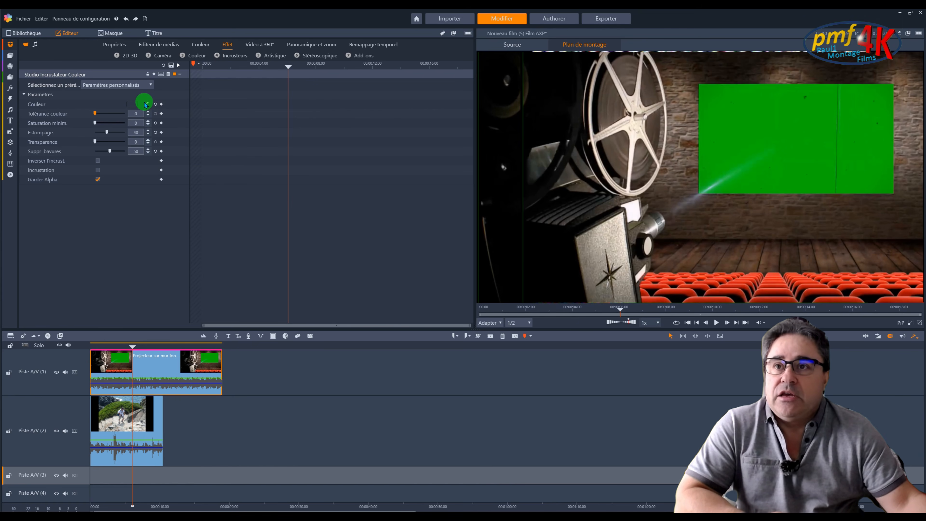
pyautogui.click(812, 106)
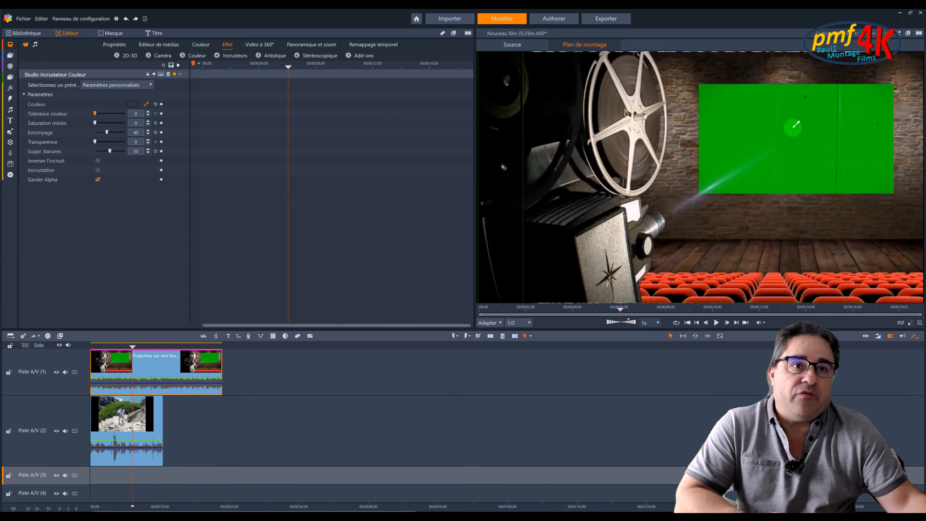
pyautogui.click(801, 128)
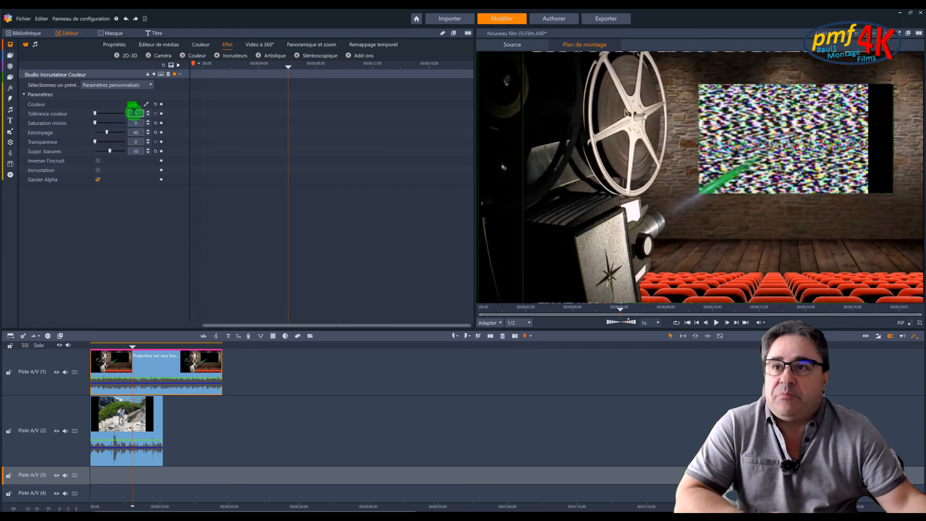
pyautogui.click(134, 112)
pyautogui.write('75')
pyautogui.press('Return')
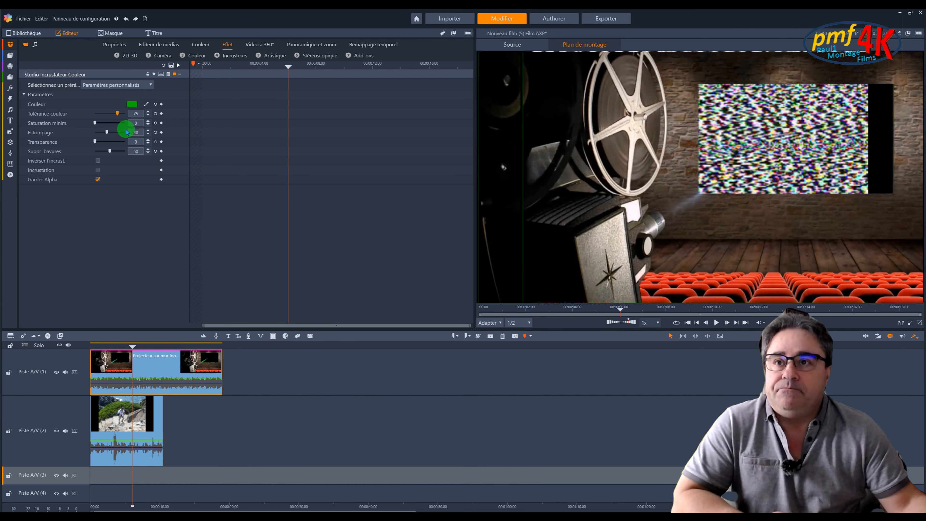
# Scale the Sanguinaires clip on track A/V (2) to 50 and position it at horizontal 21, vertical 12.
pyautogui.moveTo(133, 346); pyautogui.dragTo(141, 345)
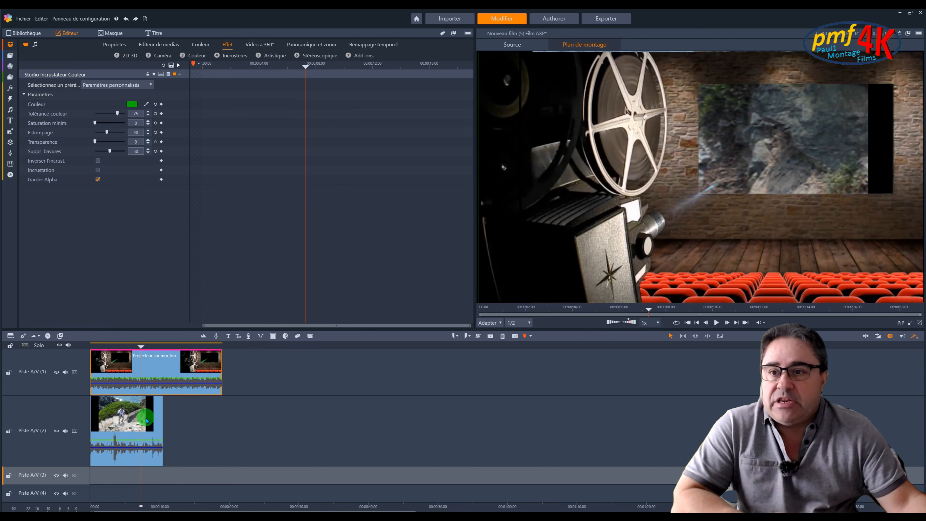
pyautogui.click(148, 420)
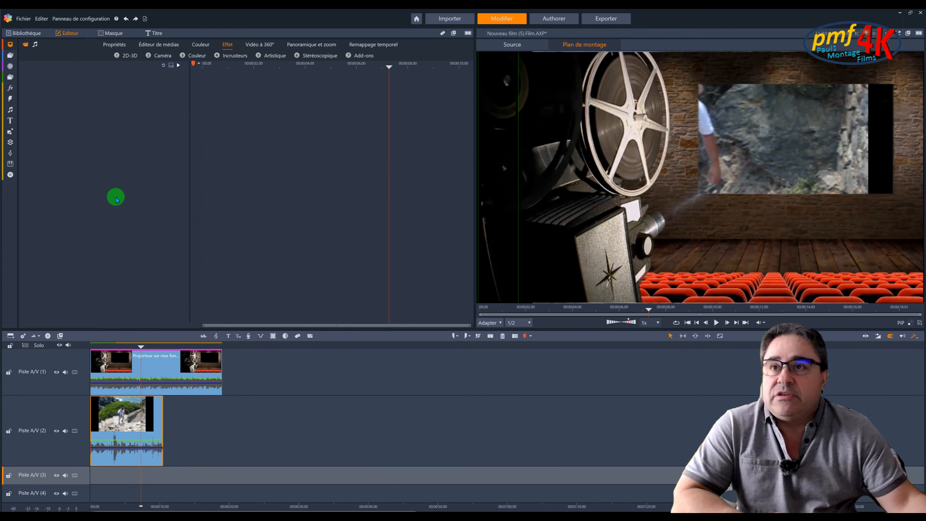
pyautogui.click(115, 46)
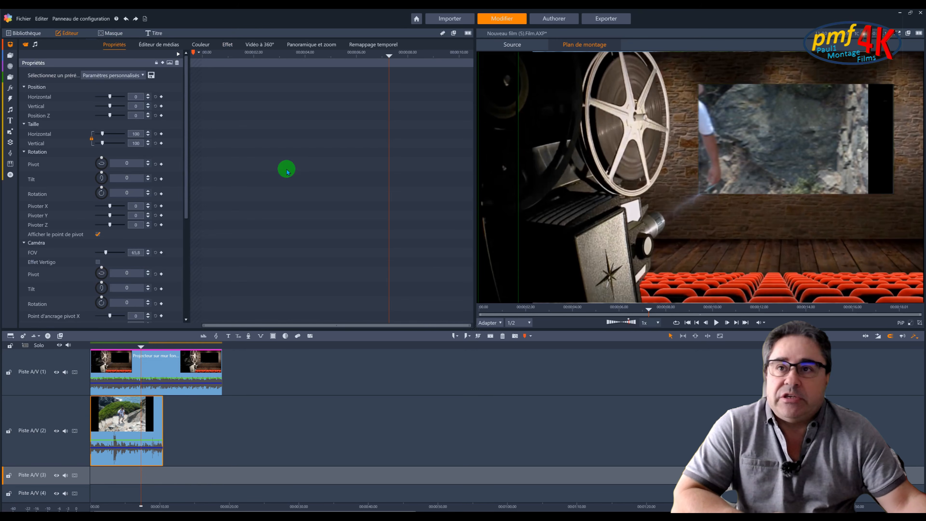
pyautogui.write('5')
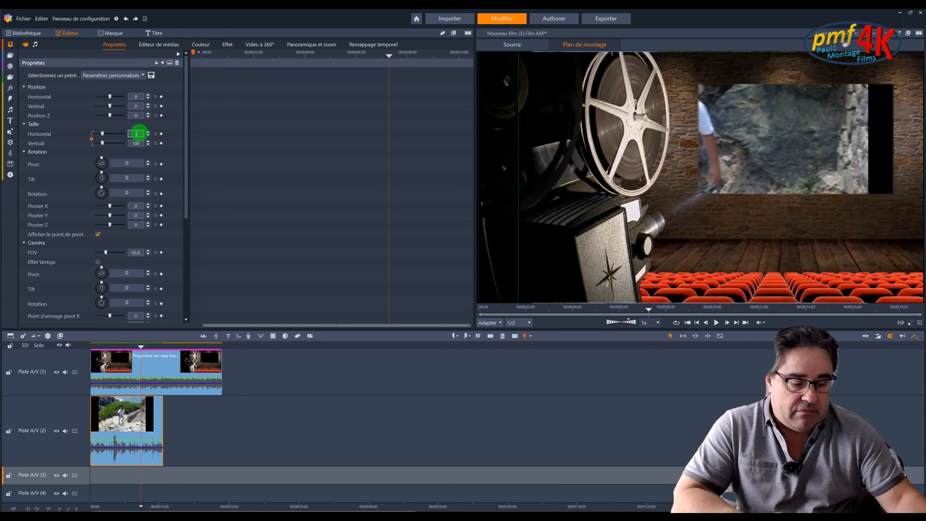
pyautogui.write('0')
pyautogui.press('Return')
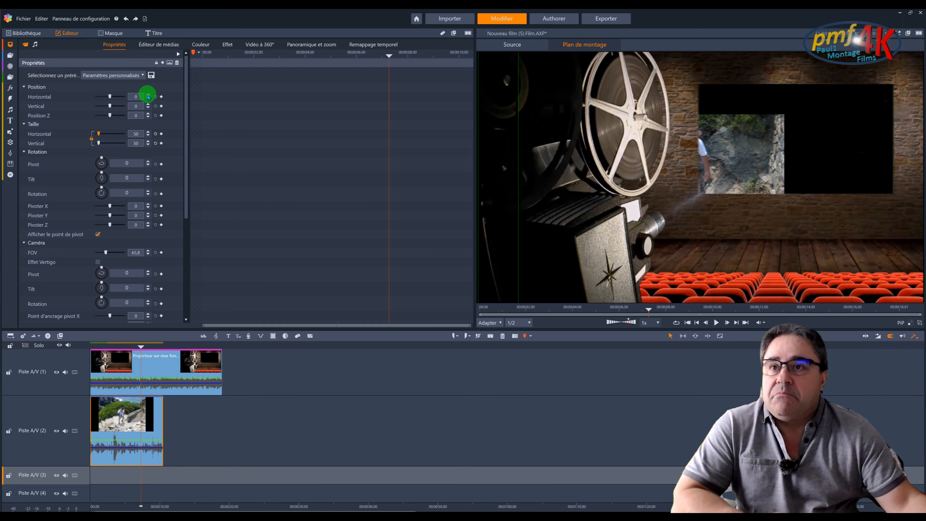
pyautogui.moveTo(149, 107); pyautogui.dragTo(149, 106)
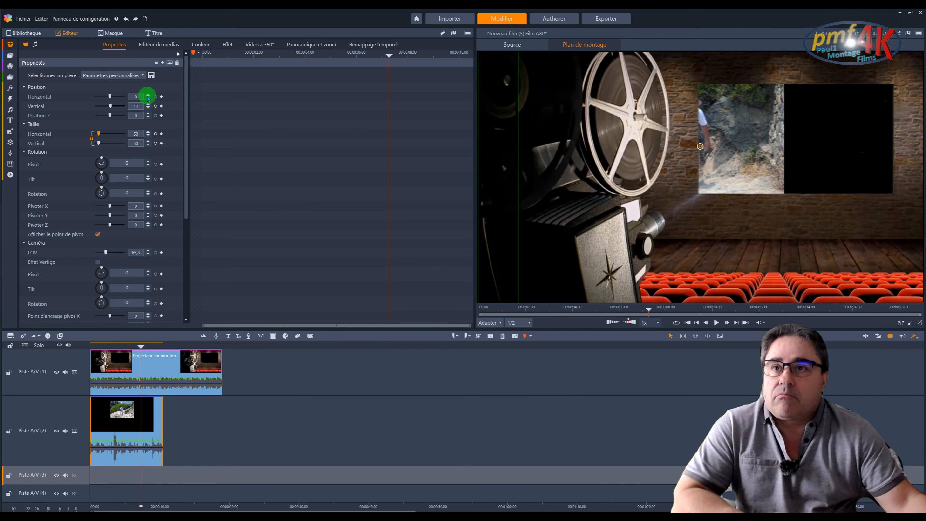
pyautogui.moveTo(149, 97); pyautogui.dragTo(149, 96)
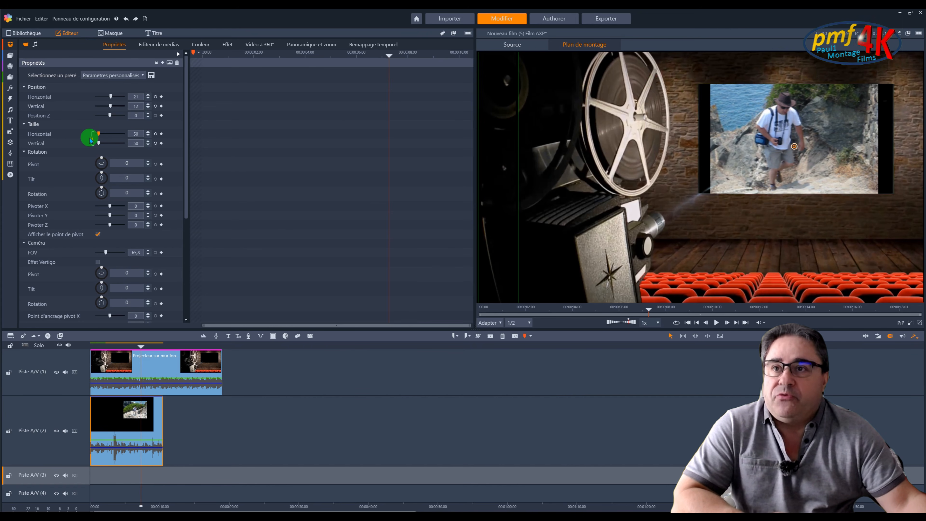
# Unlink the size proportions of the Sanguinaires clip and set its horizontal size to 58.
pyautogui.click(148, 132)
pyautogui.click(148, 132)
pyautogui.click(148, 132)
pyautogui.click(148, 133)
pyautogui.click(148, 132)
pyautogui.click(148, 132)
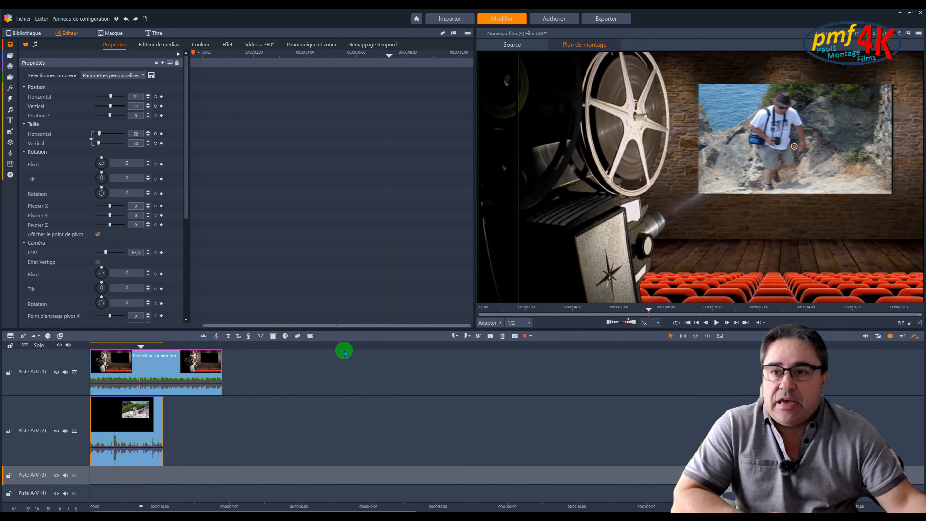
# Play the composite from the start to check the footage inside the projected screen.
pyautogui.click(699, 323)
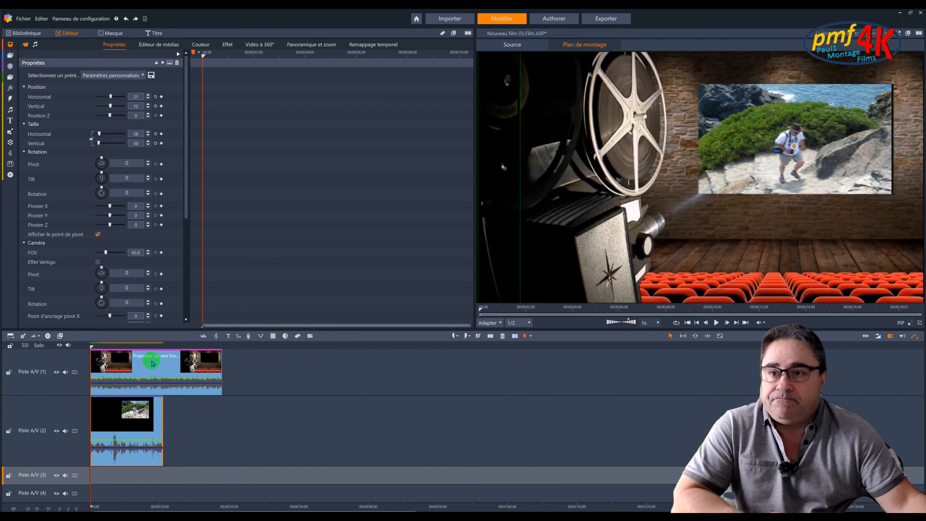
pyautogui.click(717, 323)
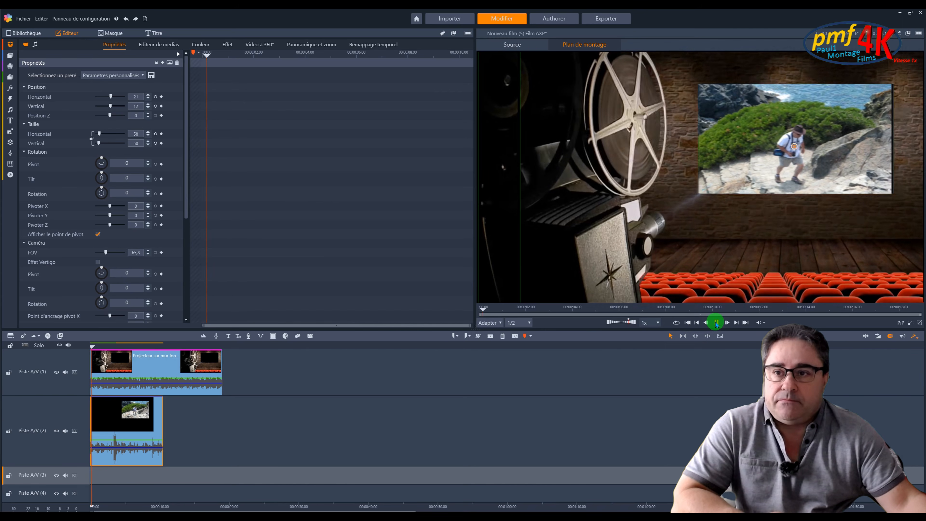
pyautogui.click(716, 322)
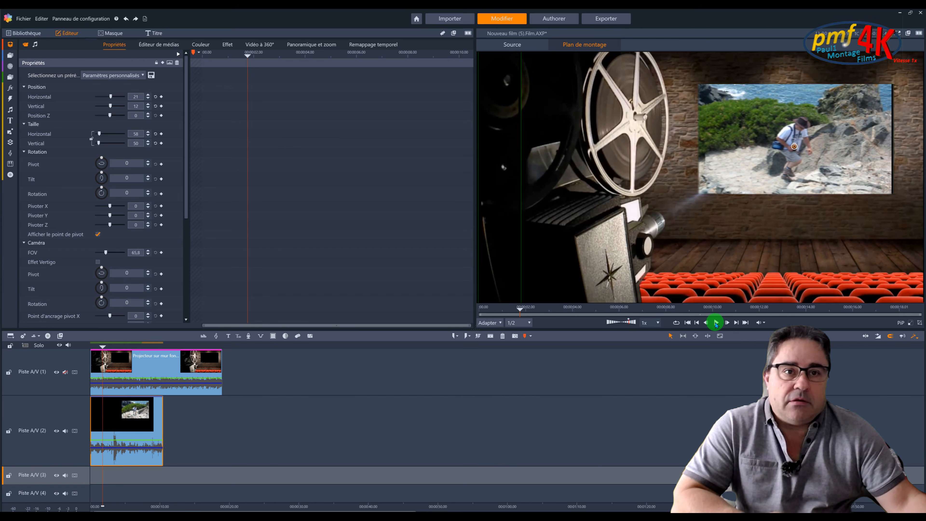
pyautogui.click(716, 323)
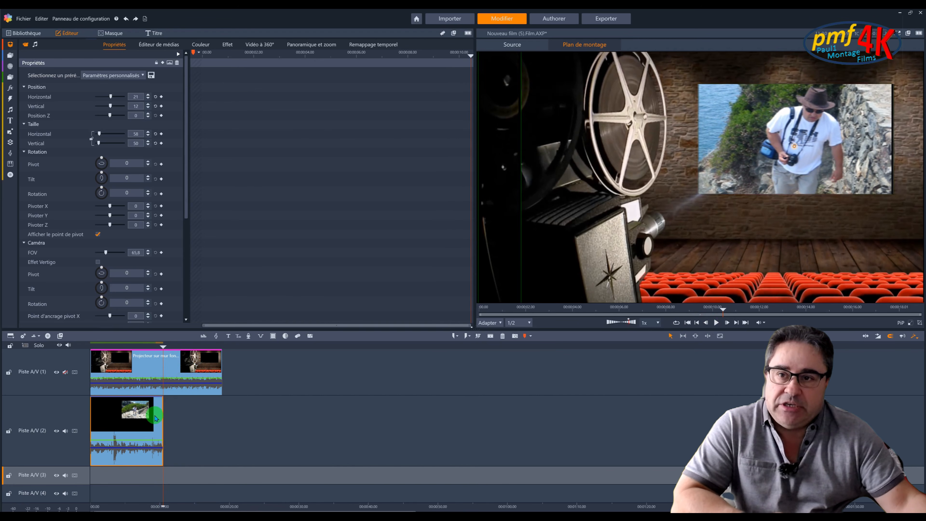
# Replace the Sanguinaires clip with Chipie (8).mp4 from the Vidéos folder at the start of track A/V (2).
pyautogui.press('Delete')
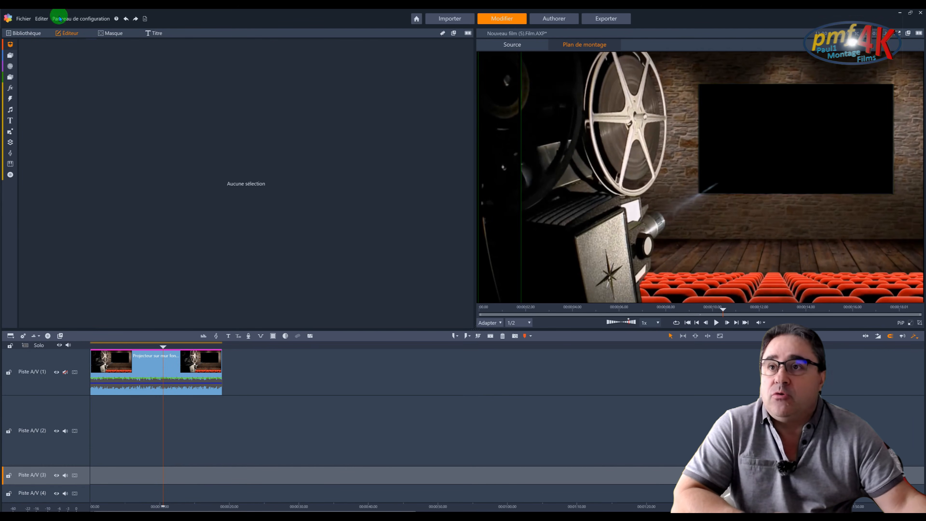
pyautogui.click(10, 56)
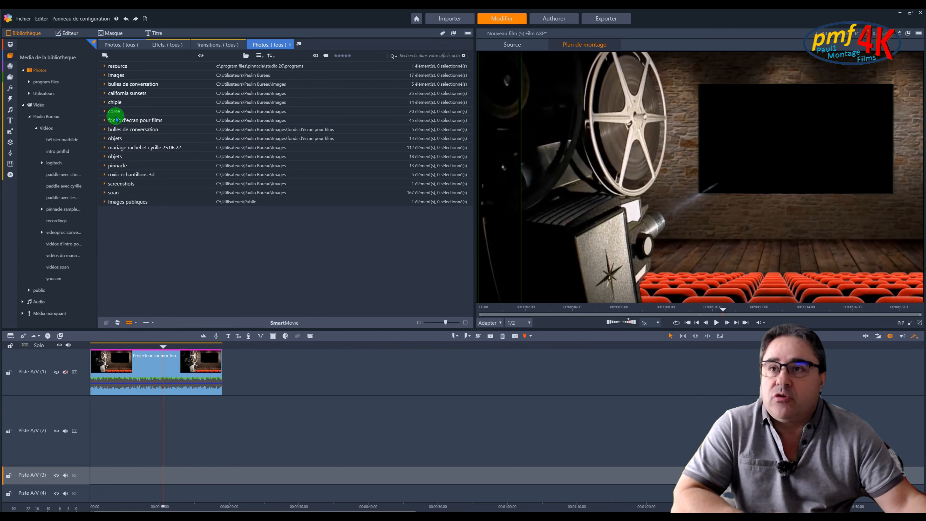
pyautogui.click(43, 116)
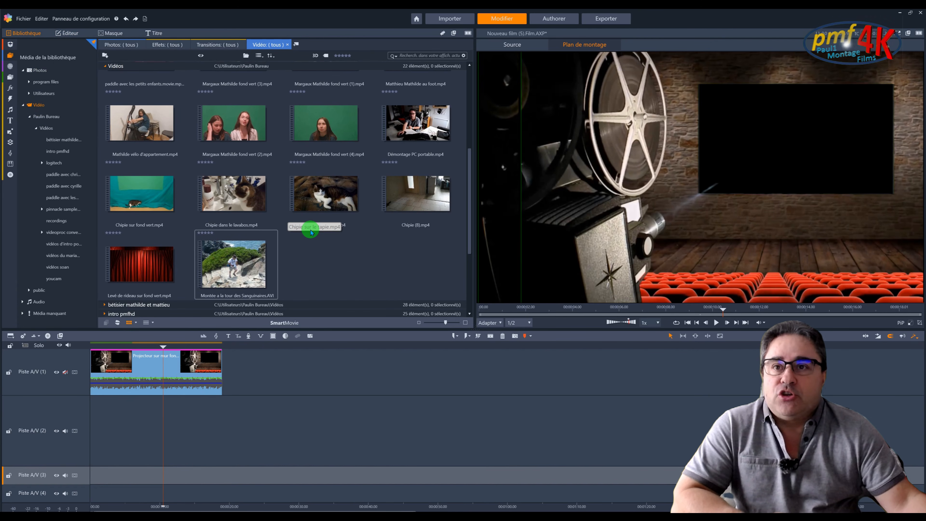
pyautogui.scroll(2, 308, 230)
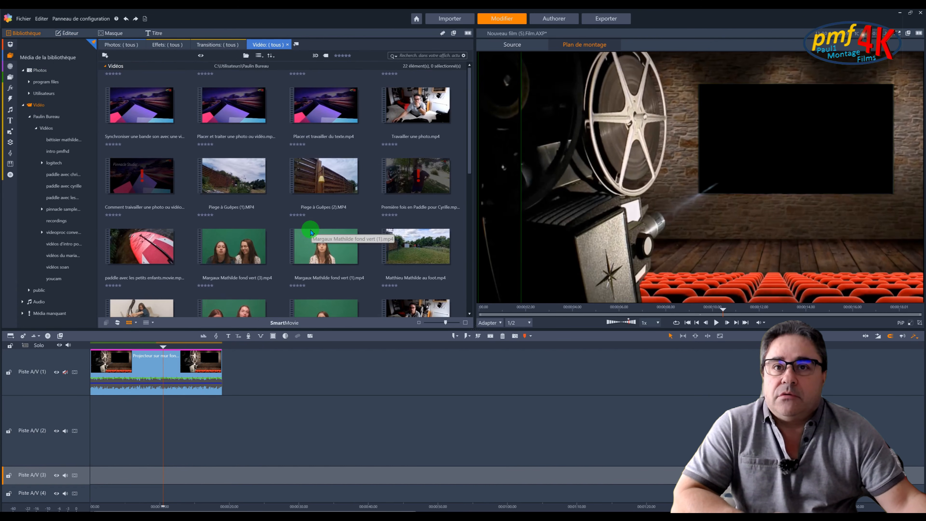
pyautogui.moveTo(420, 244); pyautogui.dragTo(87, 410)
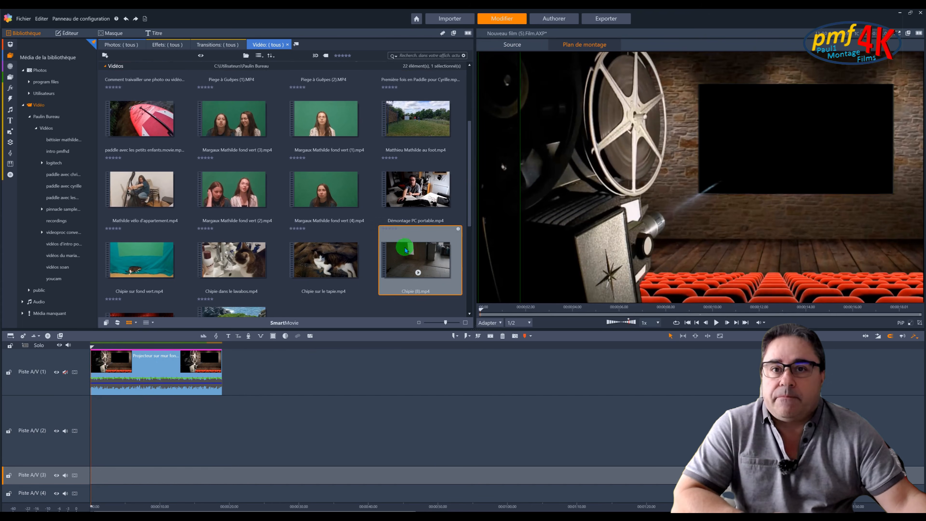
pyautogui.moveTo(406, 262); pyautogui.dragTo(99, 411)
# Link the size proportions of the Chipie clip, set its size to 41, and position it at horizontal 21, vertical 14.
pyautogui.moveTo(94, 345); pyautogui.dragTo(146, 345)
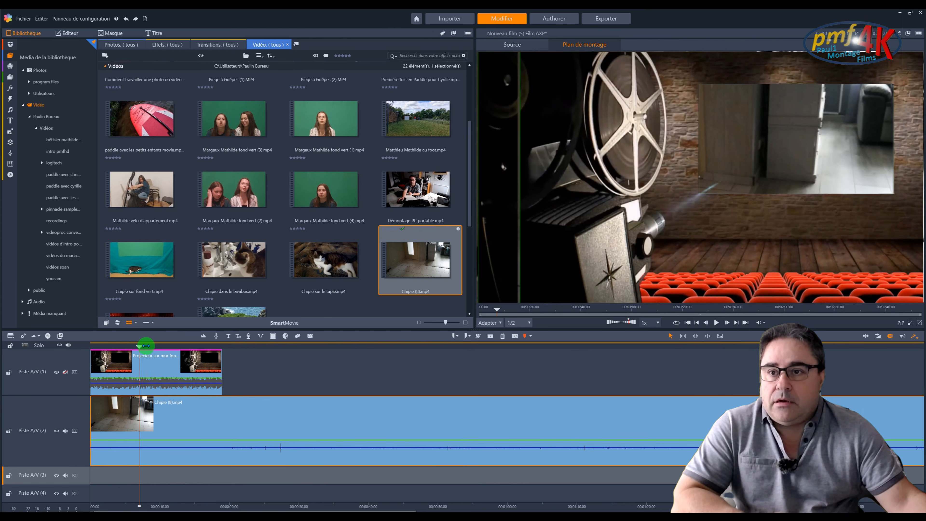
pyautogui.doubleClick(163, 416)
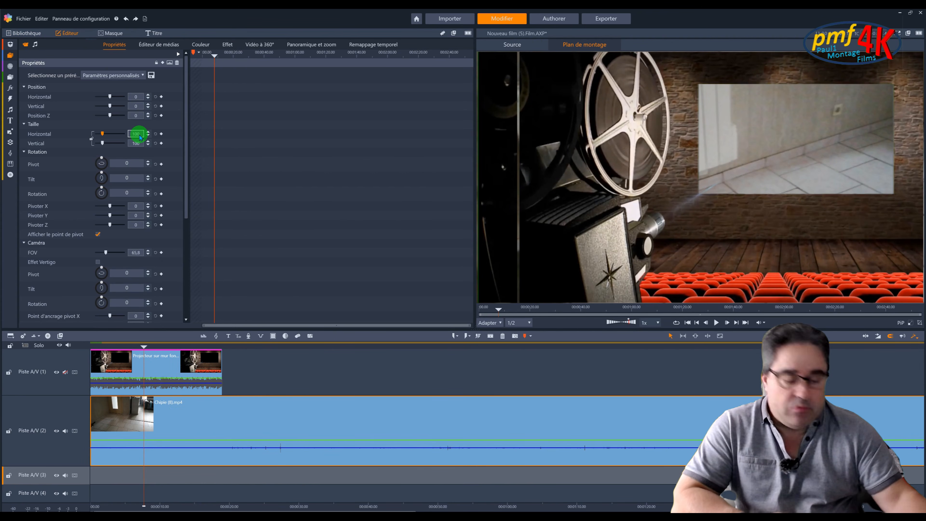
pyautogui.click(107, 133)
pyautogui.click(93, 139)
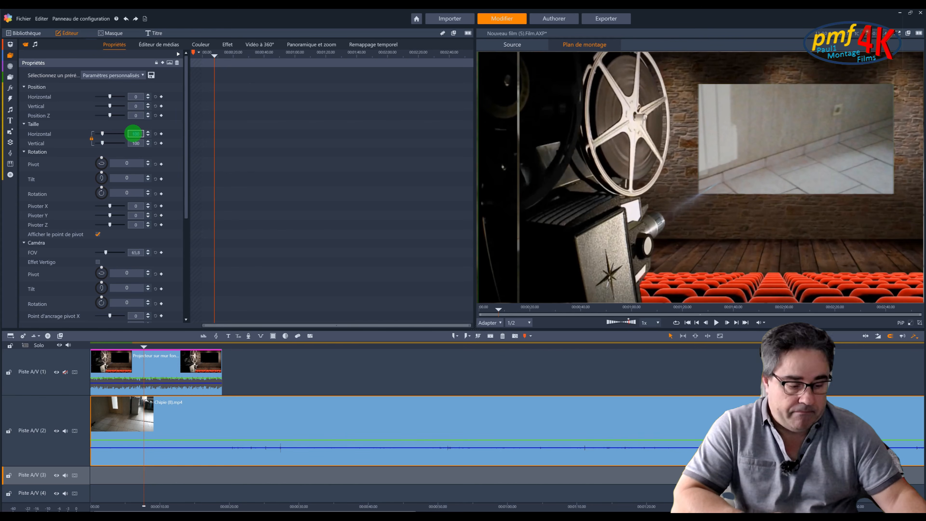
pyautogui.press('Return')
pyautogui.click(136, 97)
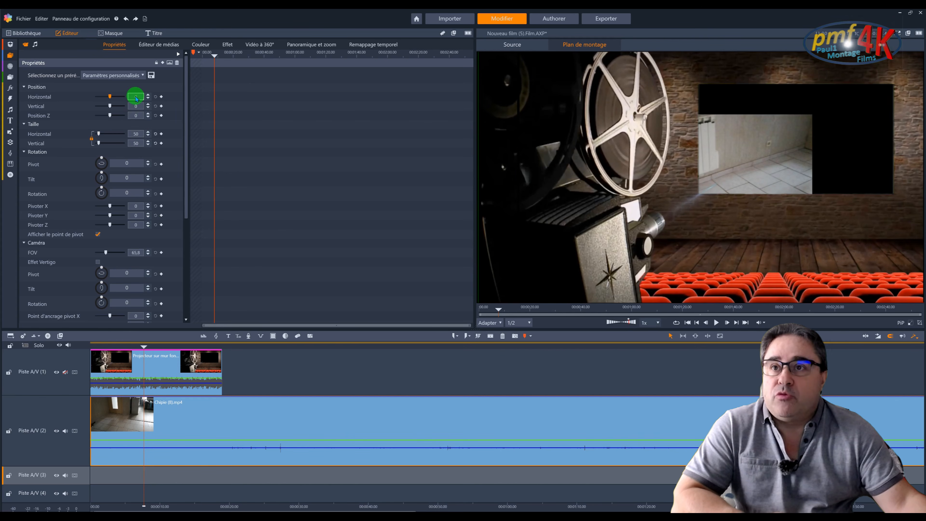
pyautogui.press('Return')
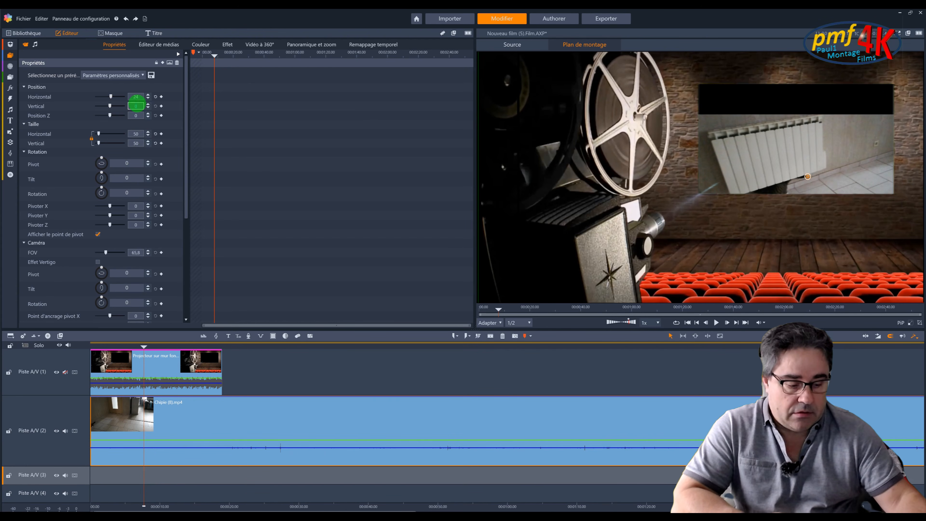
pyautogui.click(135, 106)
pyautogui.write('14')
pyautogui.press('Return')
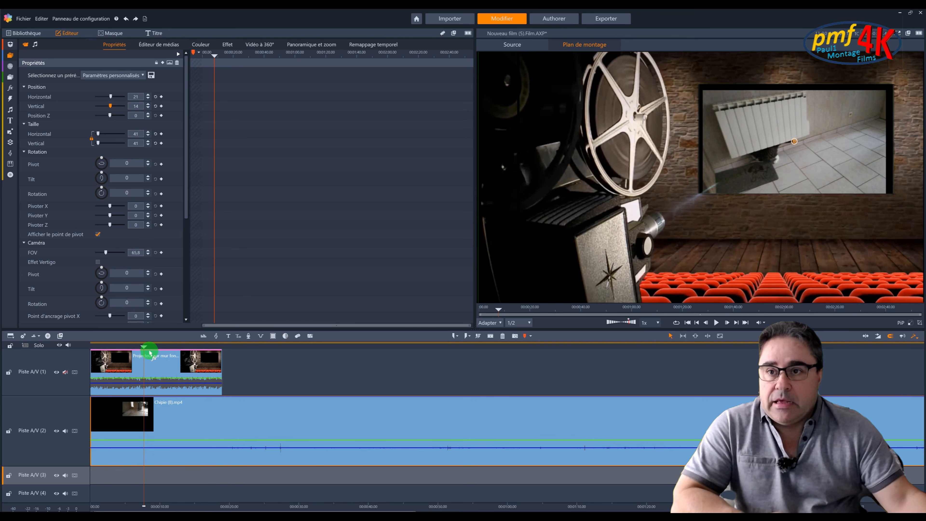
# Copy the complete projector clip and paste the duplicate directly after its end on track A/V (1).
pyautogui.click(158, 373)
pyautogui.rightClick(159, 373)
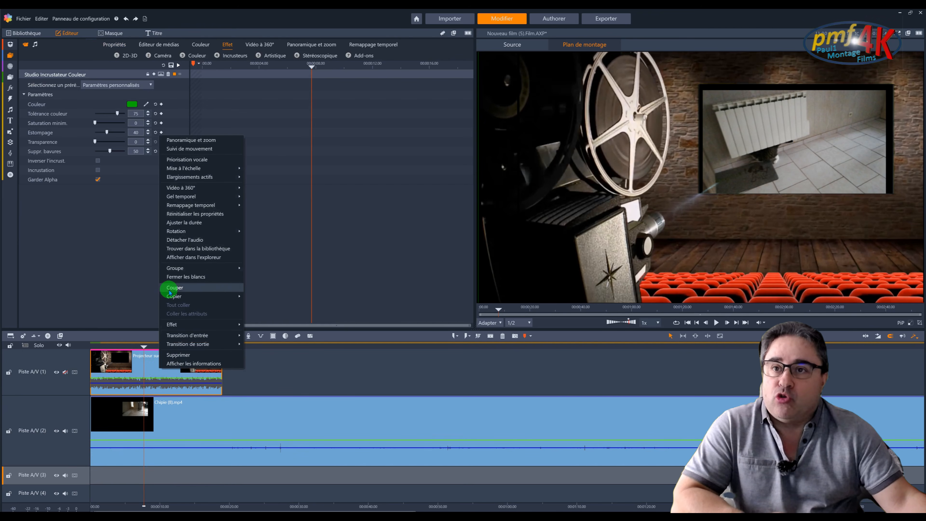
pyautogui.moveTo(180, 299)
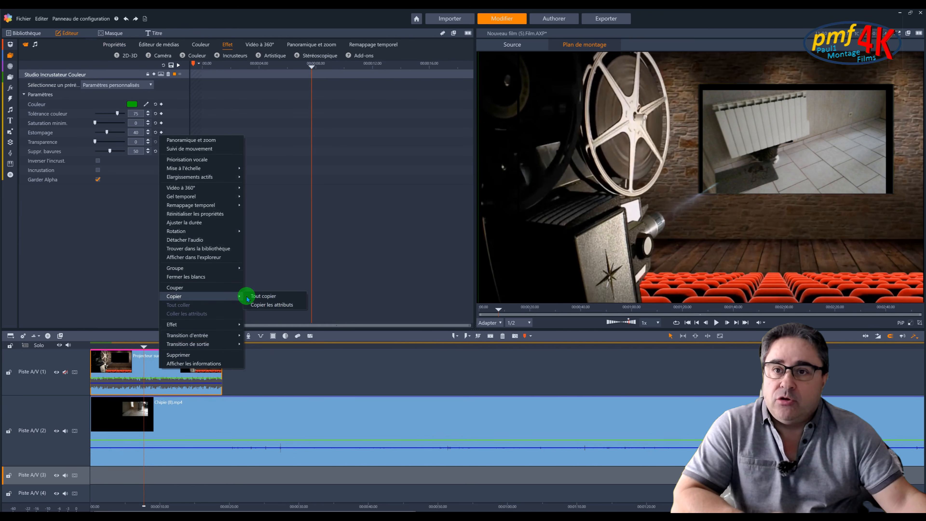
pyautogui.click(254, 297)
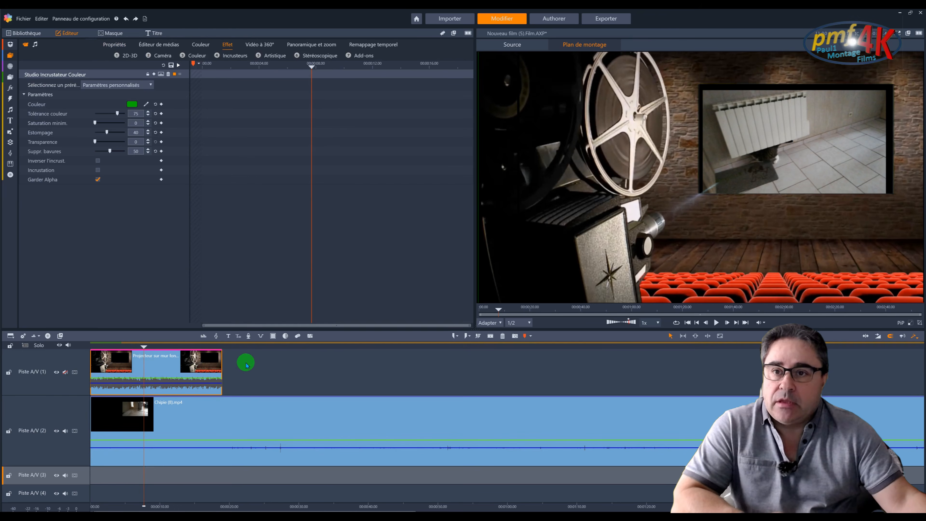
pyautogui.click(738, 323)
pyautogui.rightClick(244, 364)
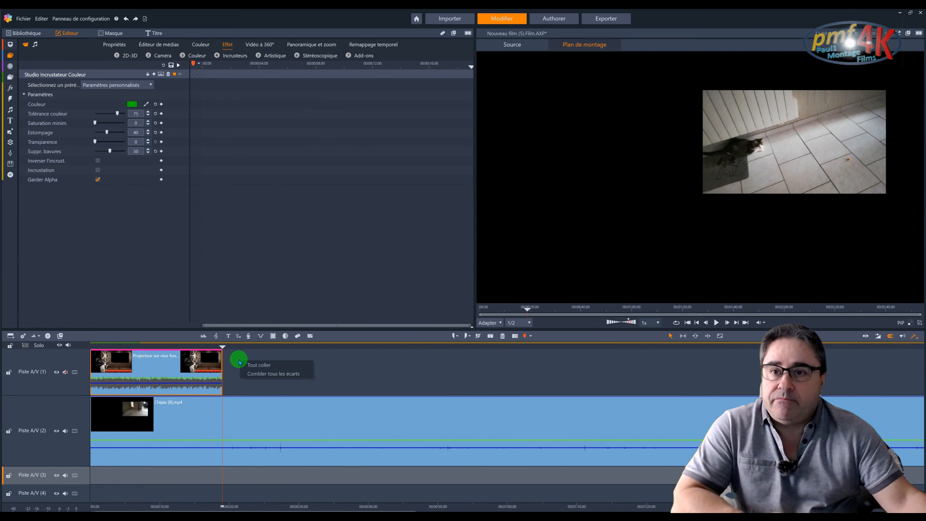
pyautogui.click(255, 365)
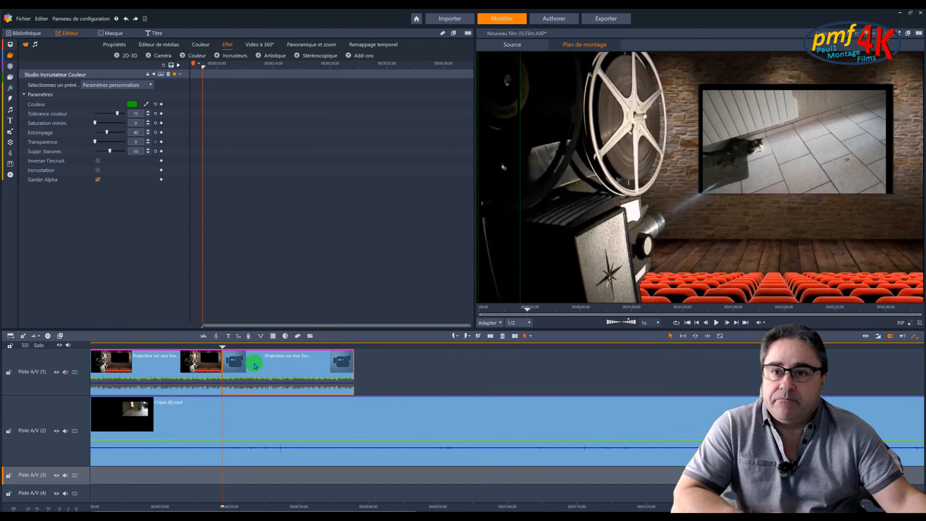
# Split the Chipie clip at the end of the second projector clip and delete the excess part after the cut.
pyautogui.moveTo(225, 344); pyautogui.dragTo(176, 345)
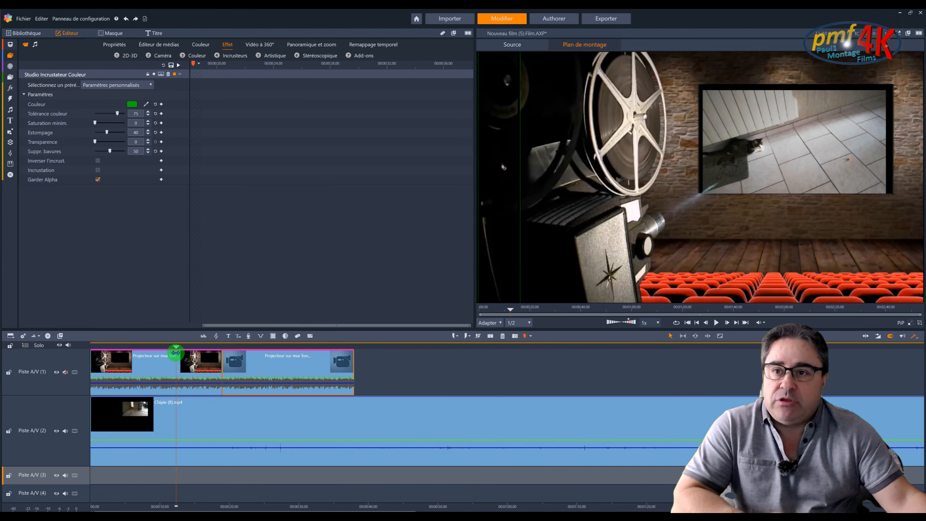
pyautogui.click(152, 378)
pyautogui.moveTo(177, 346); pyautogui.dragTo(354, 355)
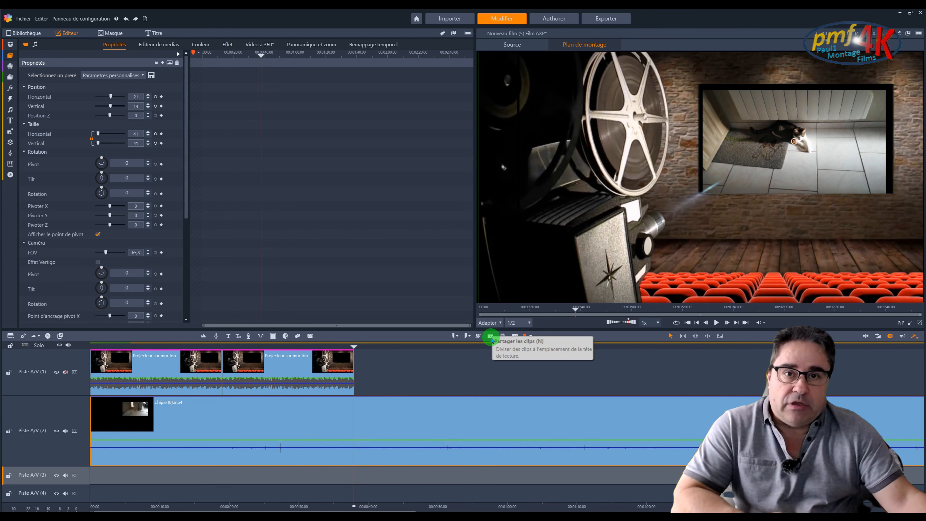
pyautogui.click(490, 337)
pyautogui.click(444, 416)
pyautogui.press('Delete')
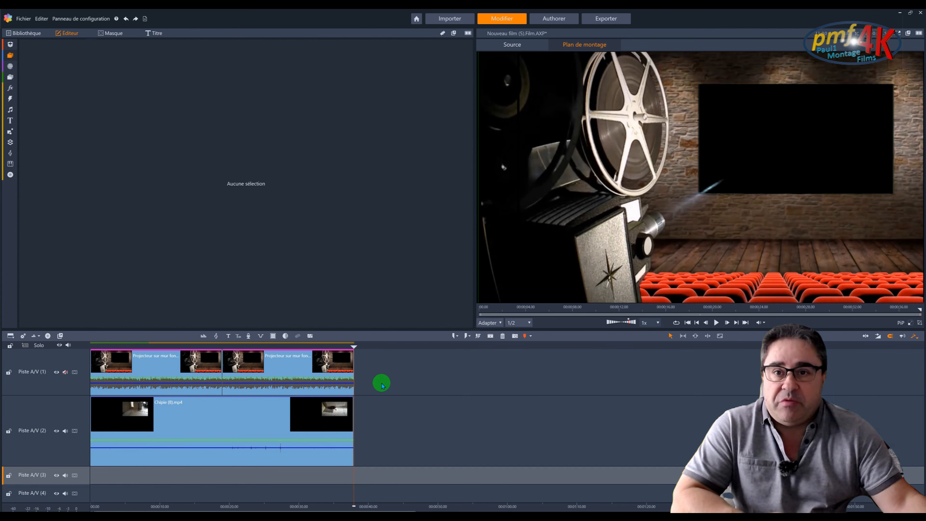
# Play the extended composite from the start to check the Chipie footage in the projected screen, and stop playback.
pyautogui.click(697, 323)
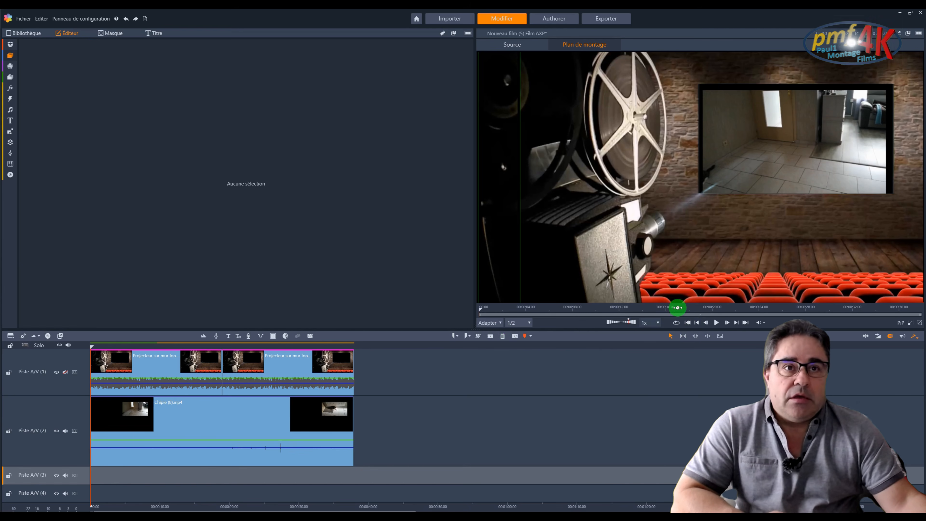
pyautogui.click(717, 323)
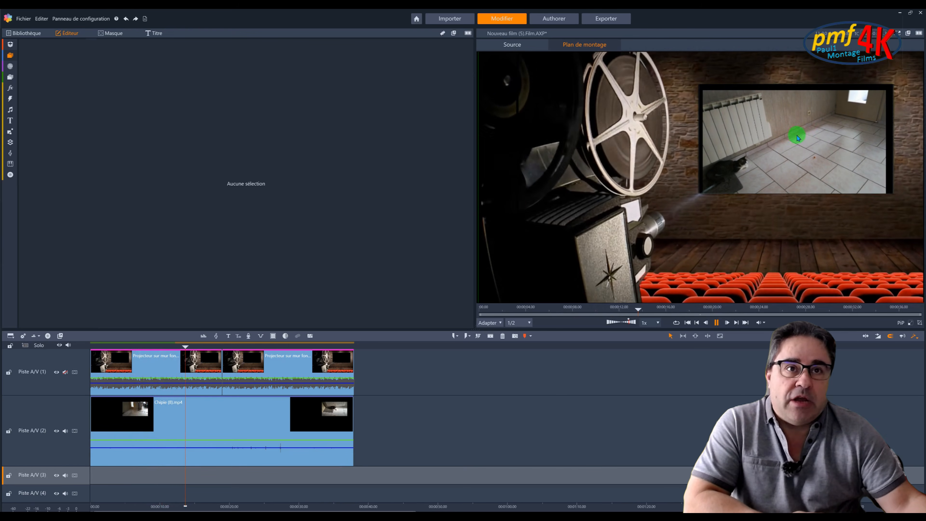
pyautogui.click(714, 322)
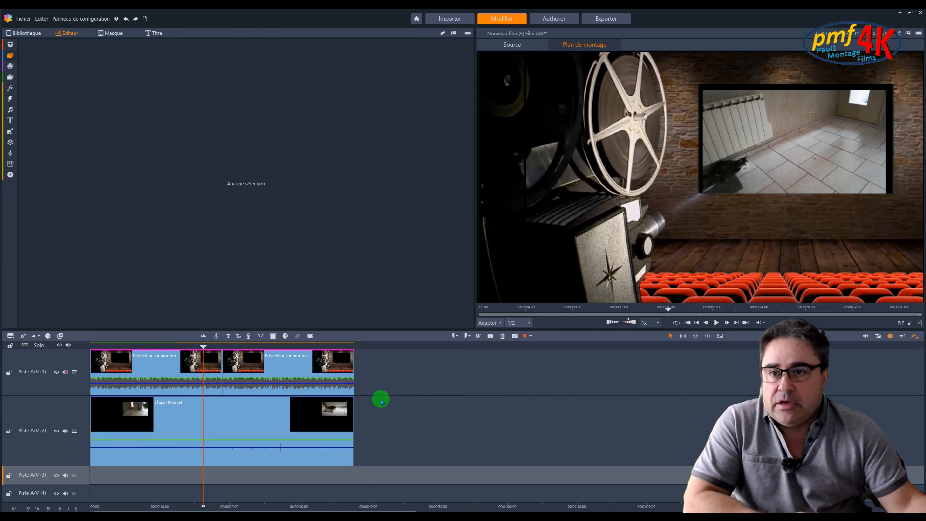